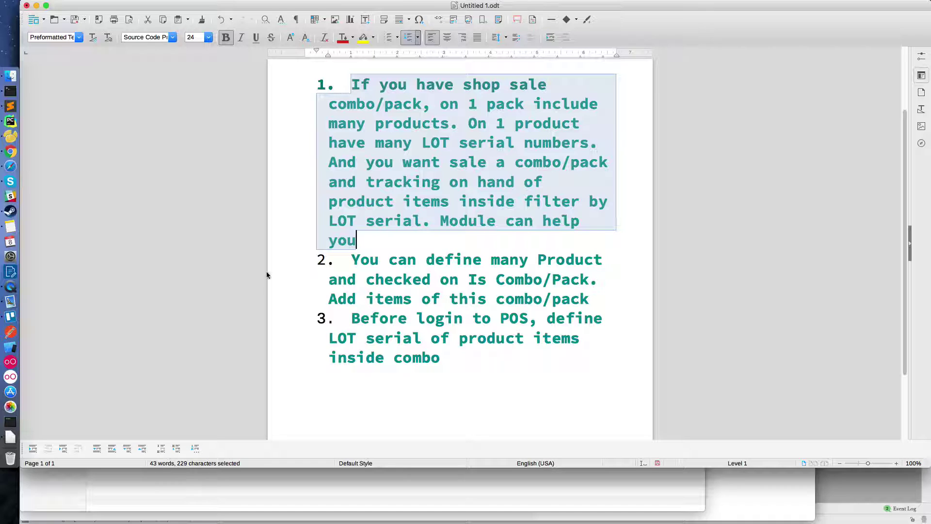
# - Highlight steps 2 and 3 in the notes, then search the Odoo products for 'black'
pyautogui.moveTo(352, 257); pyautogui.dragTo(588, 299)
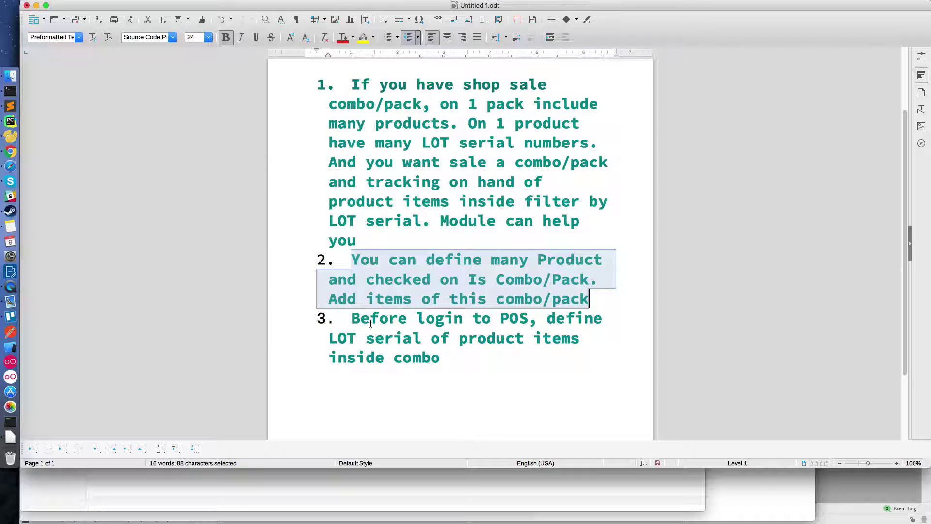
pyautogui.moveTo(352, 318); pyautogui.dragTo(455, 362)
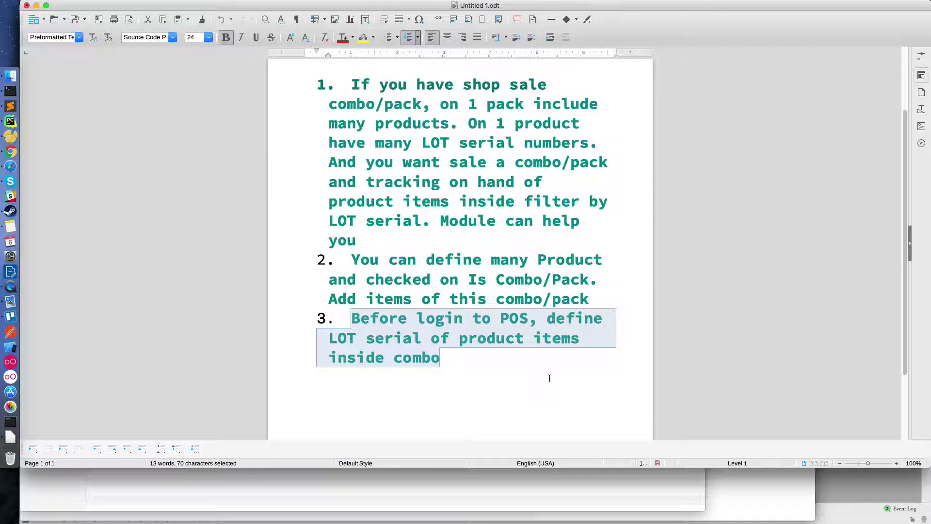
pyautogui.click(11, 147)
pyautogui.click(15, 168)
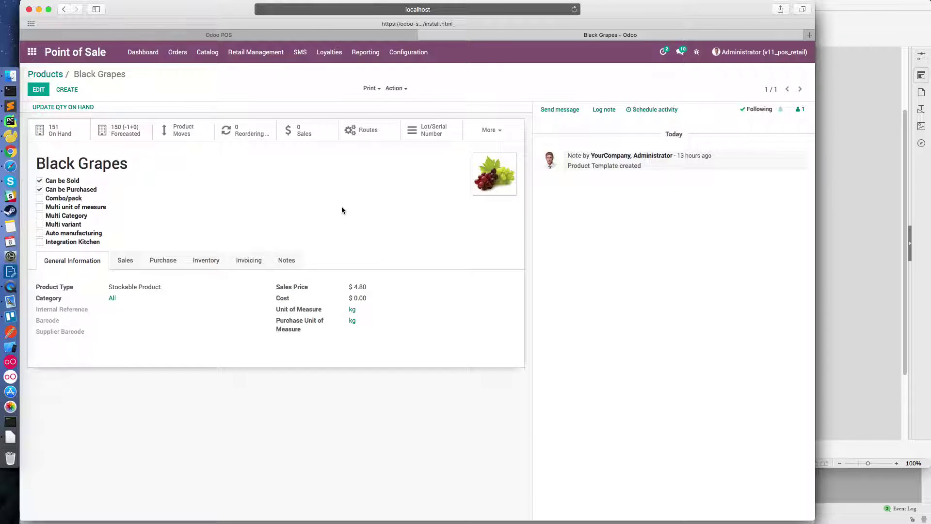
pyautogui.click(52, 74)
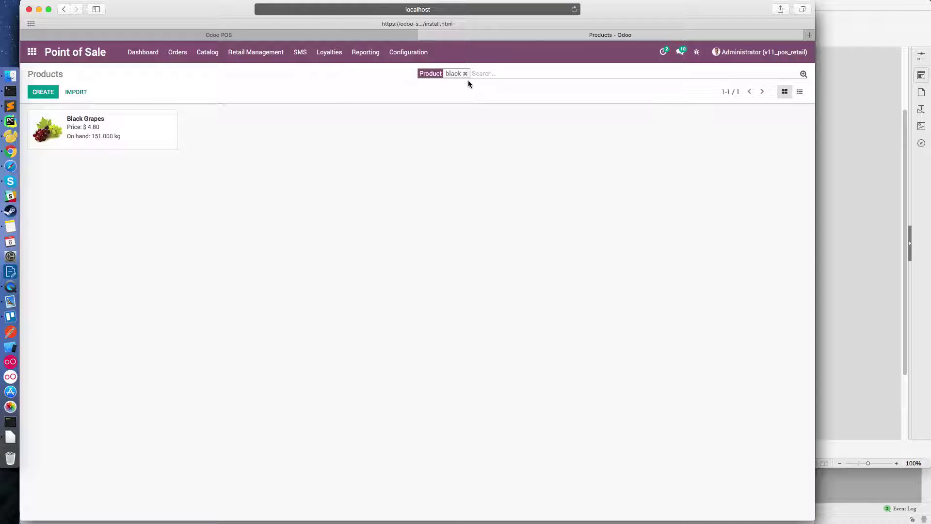
pyautogui.click(125, 133)
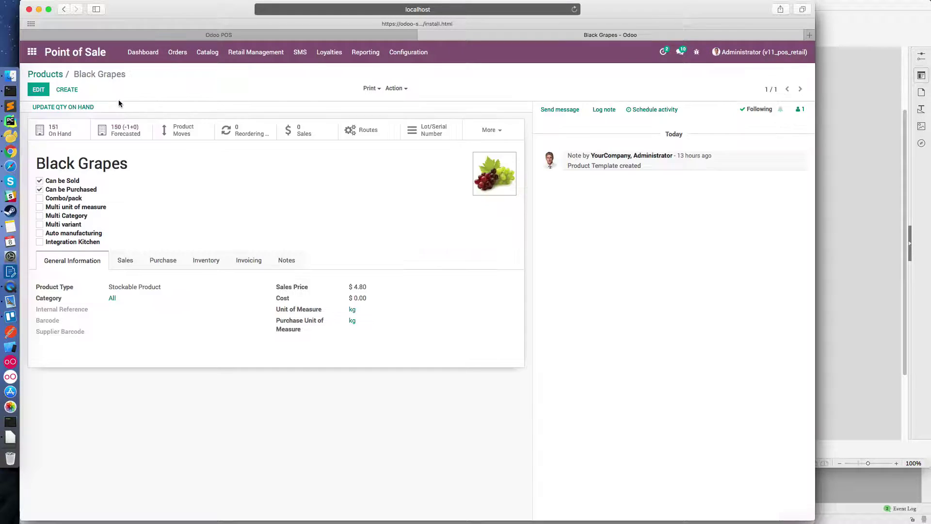
pyautogui.click(48, 74)
pyautogui.click(464, 73)
pyautogui.write('black')
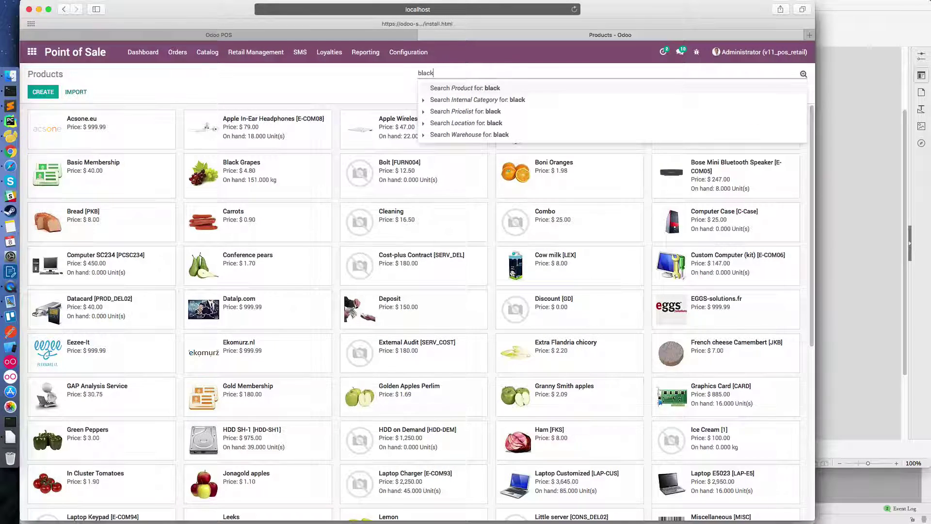
pyautogui.press('Return')
# - Open Black Grapes and confirm its inventory tracking is set to By Lots
pyautogui.click(114, 135)
pyautogui.click(39, 89)
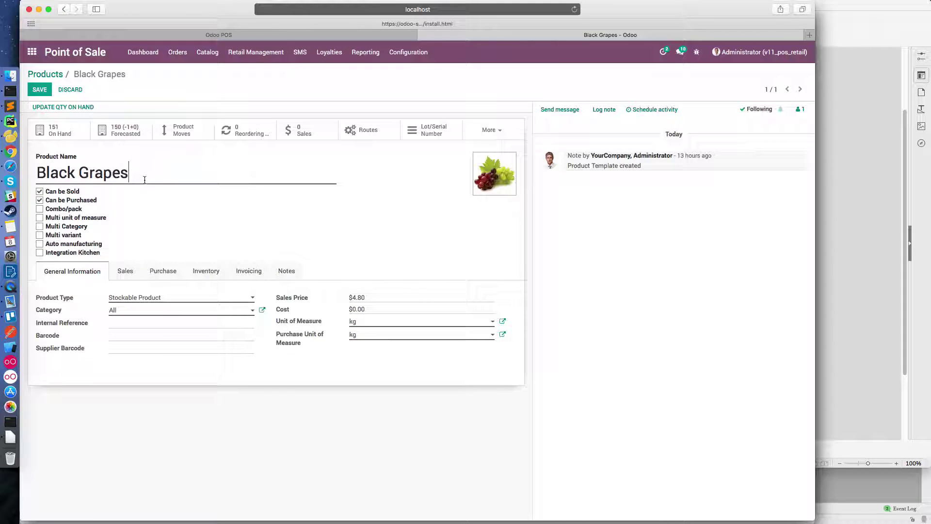
pyautogui.click(208, 274)
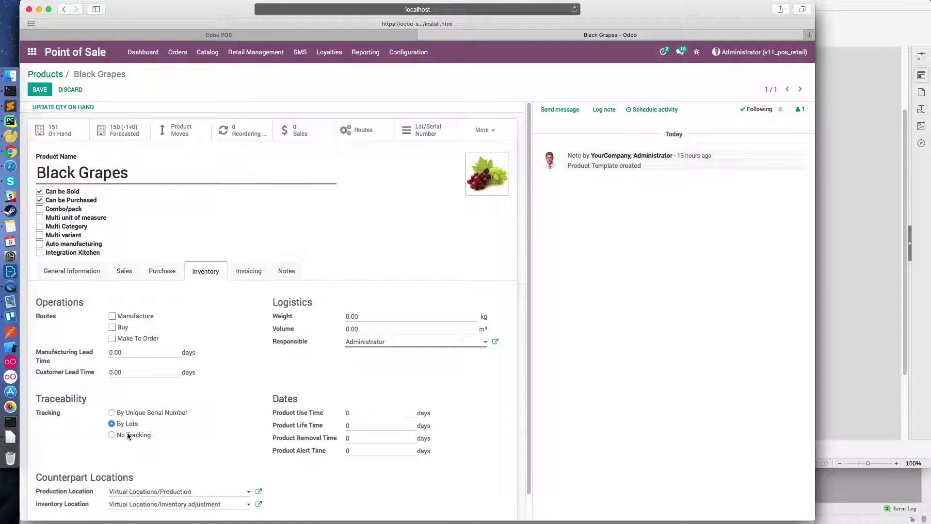
pyautogui.click(112, 434)
pyautogui.click(112, 423)
pyautogui.click(78, 275)
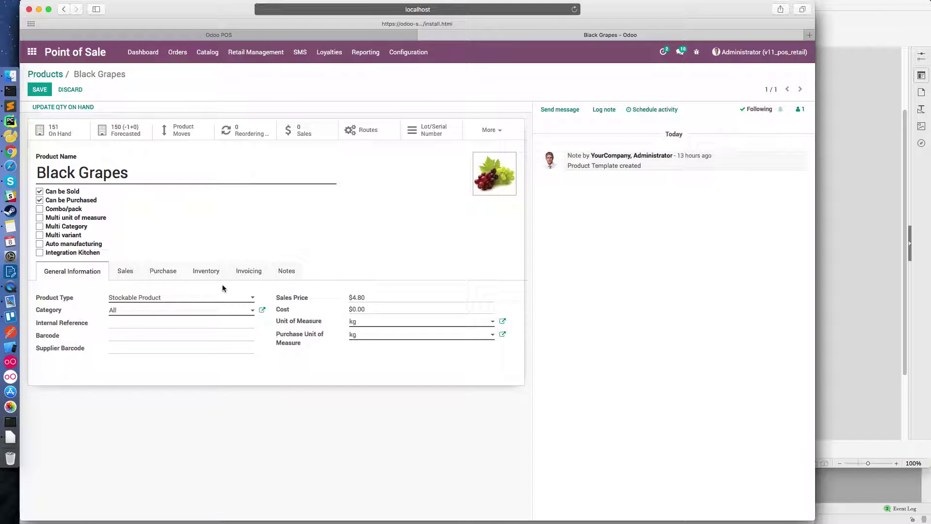
# - Review Black Grapes lots 0000003 and 0000004 (100.00 kg), then clear the product filter
pyautogui.click(429, 130)
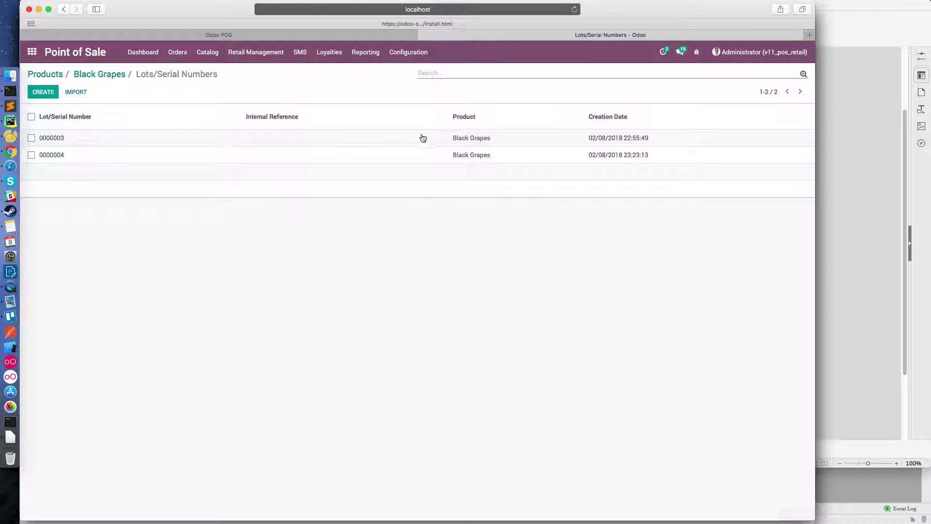
pyautogui.click(446, 143)
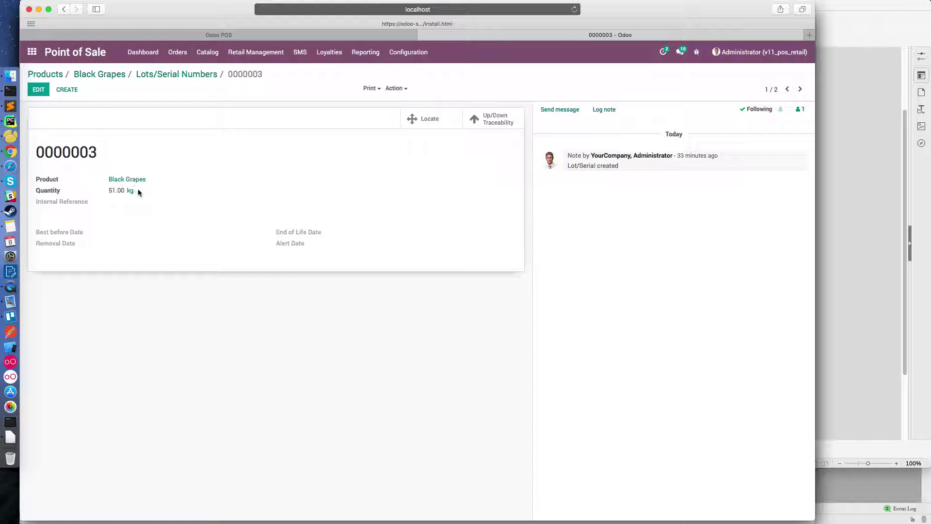
pyautogui.click(141, 76)
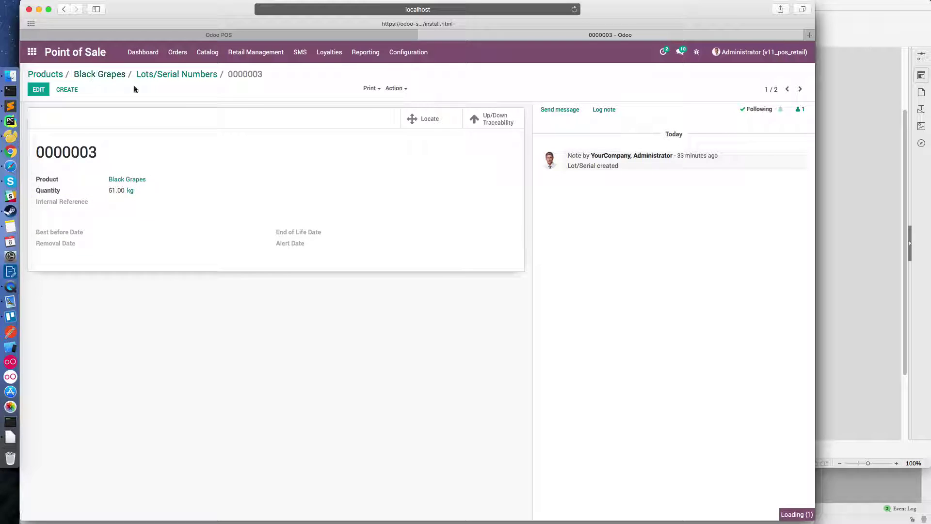
pyautogui.click(437, 127)
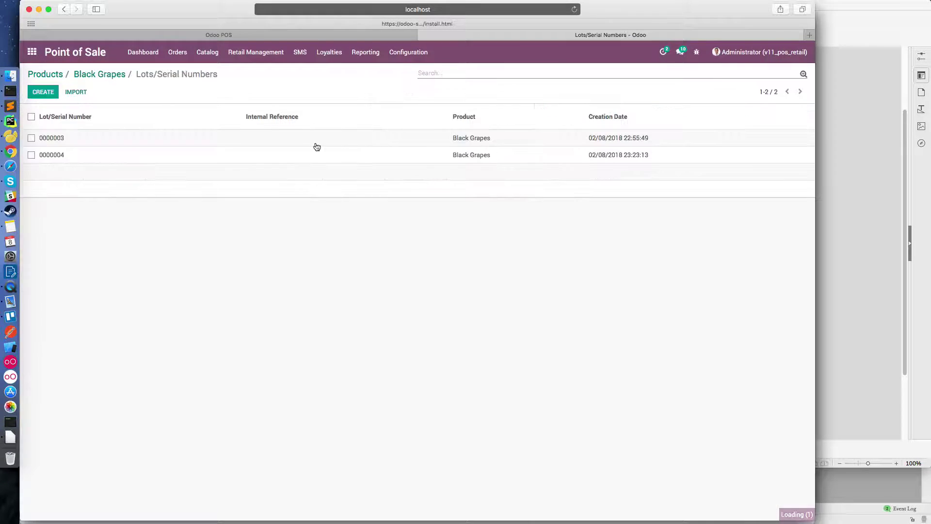
pyautogui.click(108, 159)
pyautogui.moveTo(118, 191); pyautogui.dragTo(194, 193)
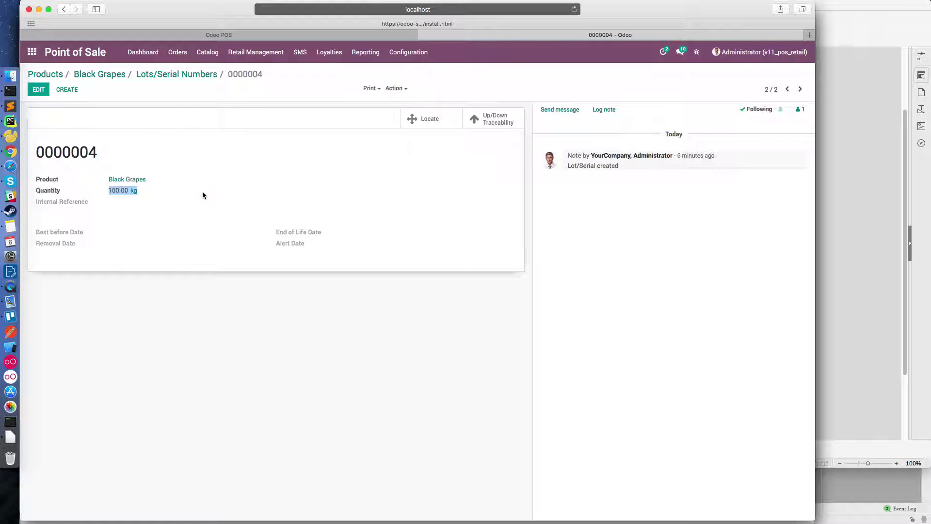
pyautogui.click(100, 75)
pyautogui.click(50, 77)
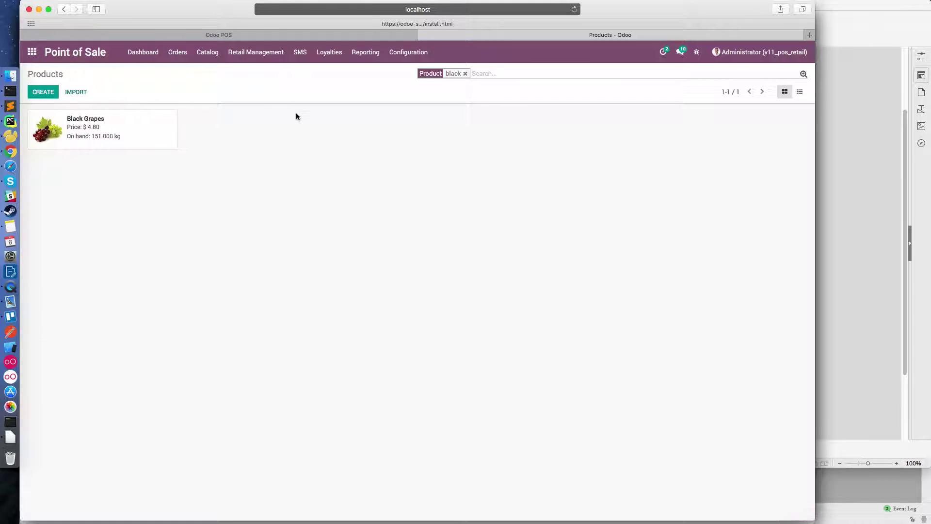
pyautogui.click(465, 74)
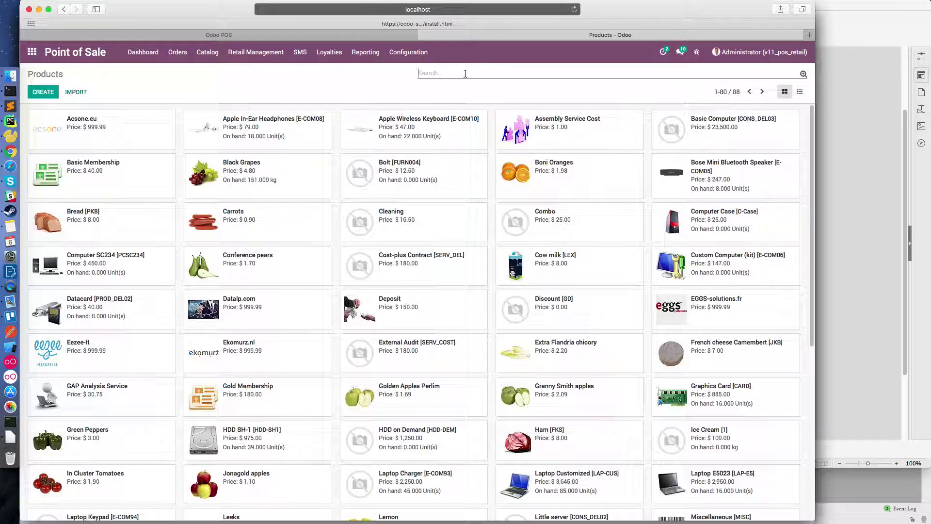
pyautogui.press('super+Tab')
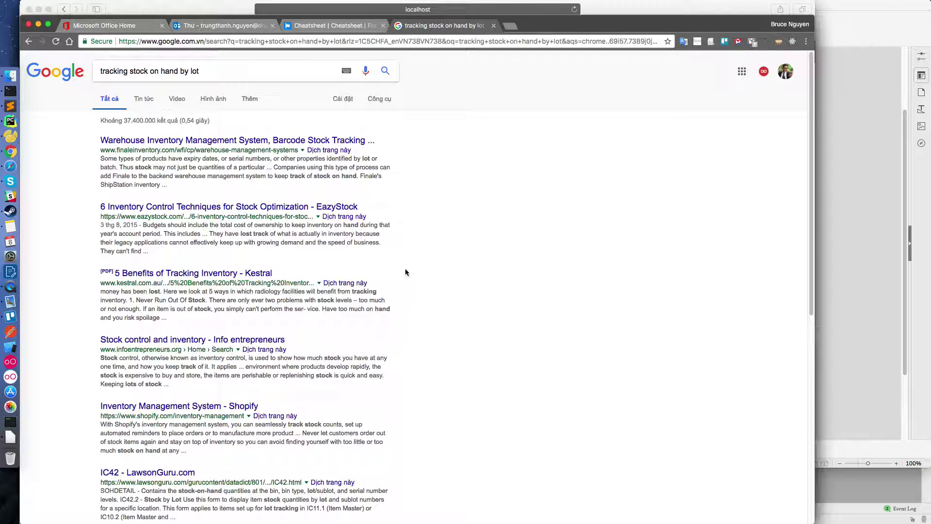
pyautogui.press('super+Tab')
pyautogui.press('super+Tab')
pyautogui.press('super+Tab')
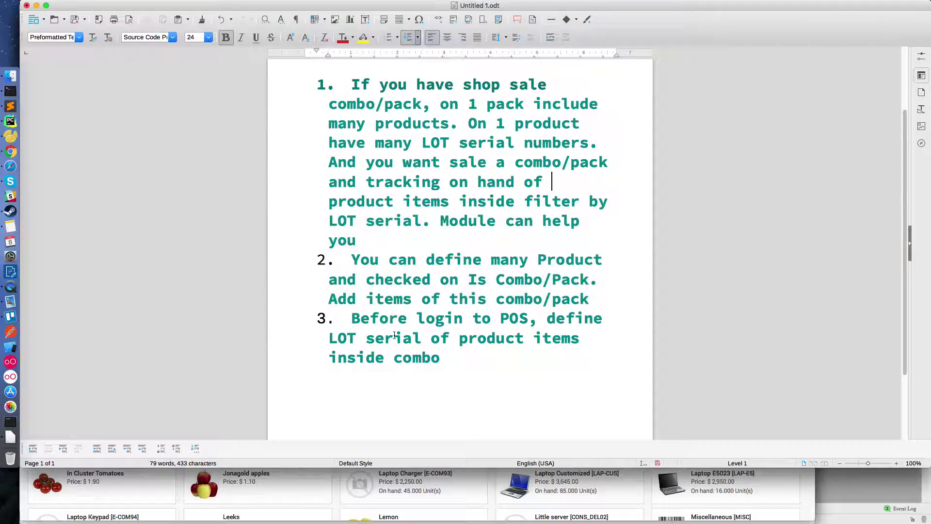
# - Add a new note line '> I create combo/.pack' below the three steps
pyautogui.press('Return')
pyautogui.press('Return')
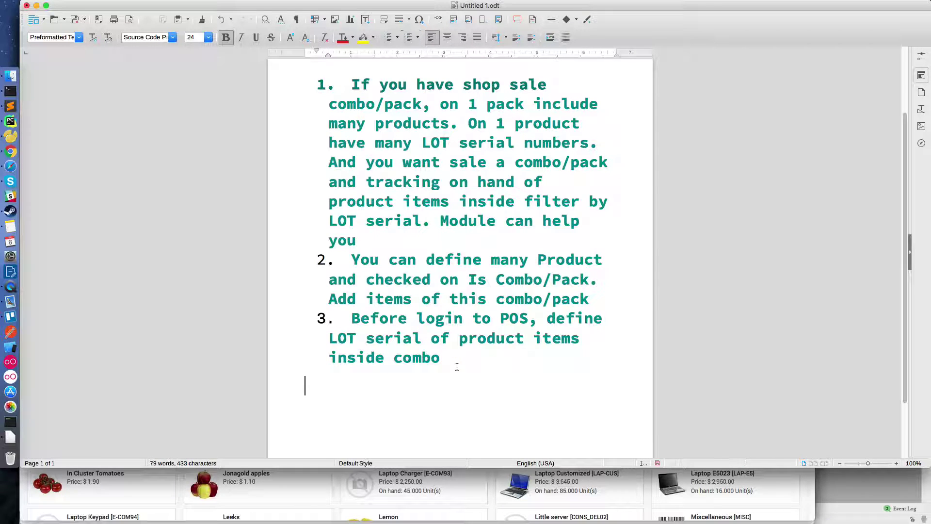
pyautogui.write('> I create combo/.pack')
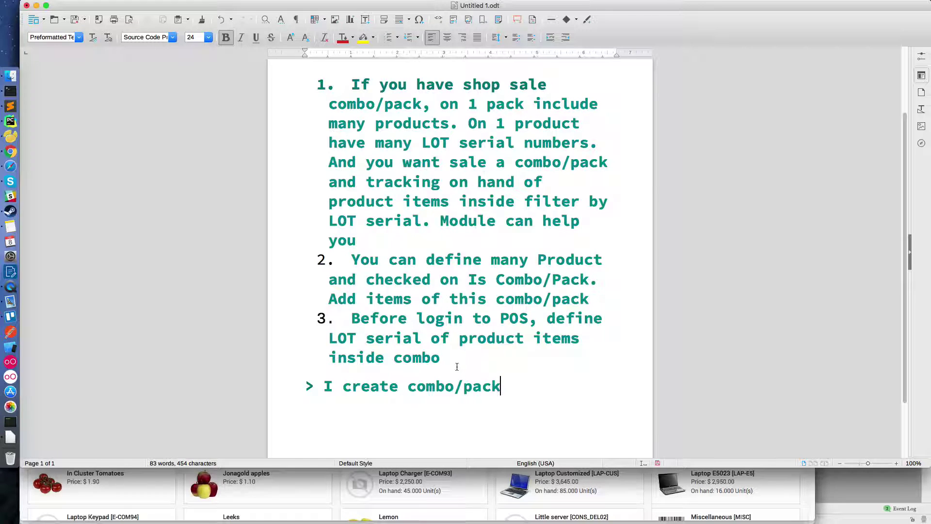
pyautogui.press('super+Tab')
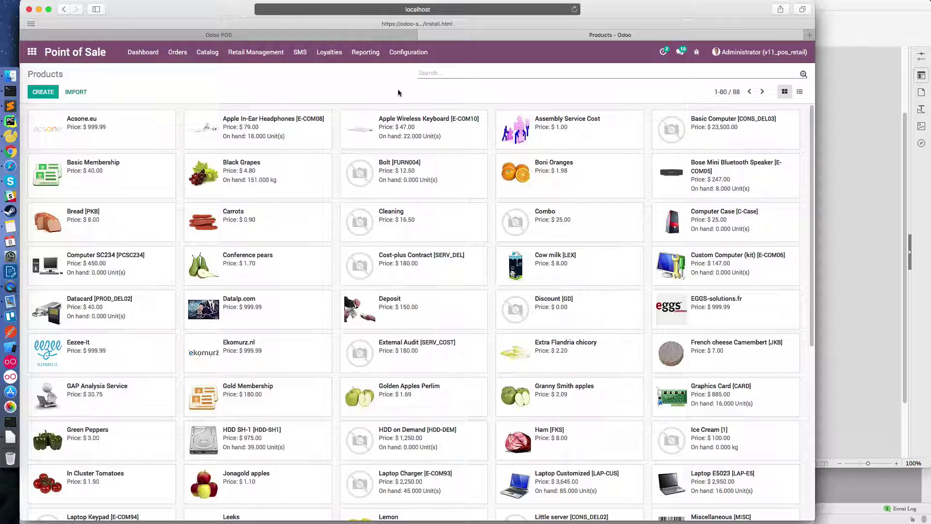
# - Search for the Combo product, edit it, and enter 20.00 as its sales price
pyautogui.click(442, 73)
pyautogui.write('Combo')
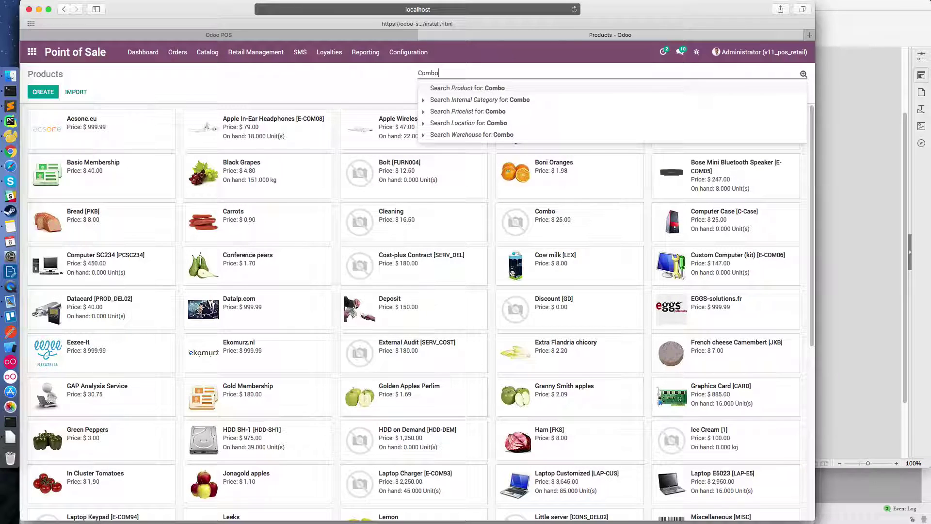
pyautogui.press('Return')
pyautogui.click(101, 131)
pyautogui.click(100, 161)
pyautogui.doubleClick(102, 159)
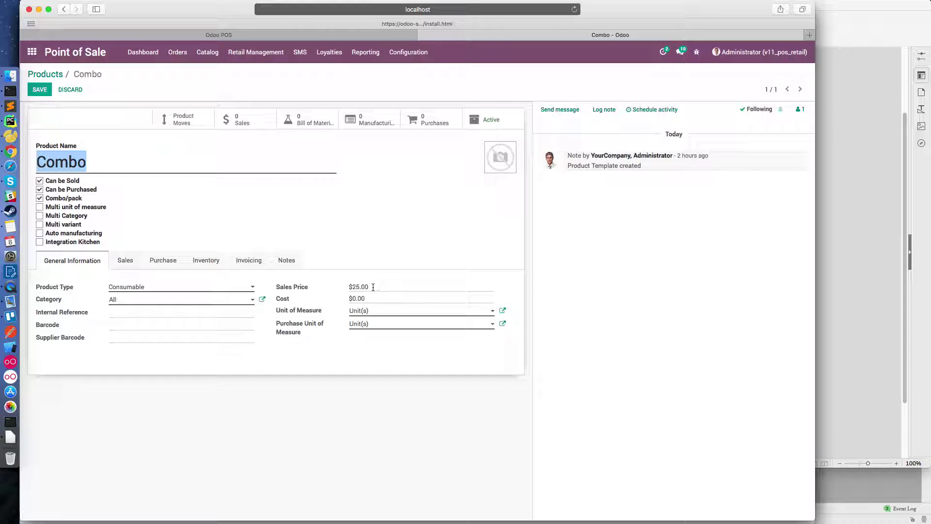
pyautogui.click(387, 287)
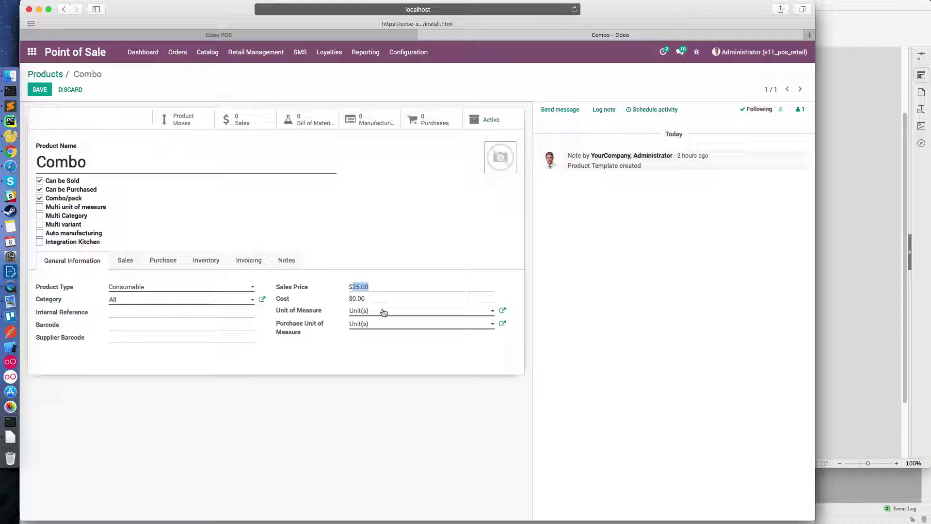
pyautogui.write('20.00')
pyautogui.click(370, 297)
pyautogui.click(151, 206)
# - Check the Combo's item limit, then view Black Grapes' lot/serial numbers from its combo item
pyautogui.click(135, 261)
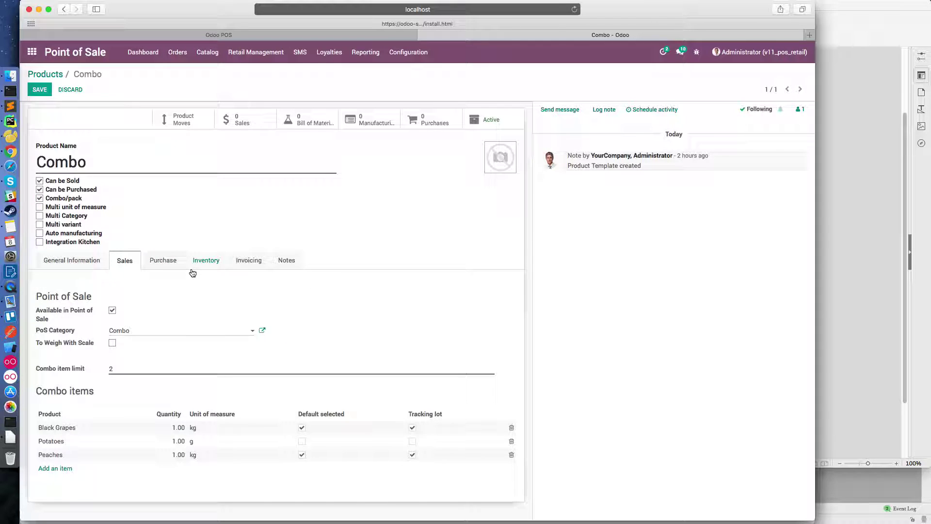
pyautogui.doubleClick(119, 370)
pyautogui.moveTo(84, 368); pyautogui.dragTo(43, 370)
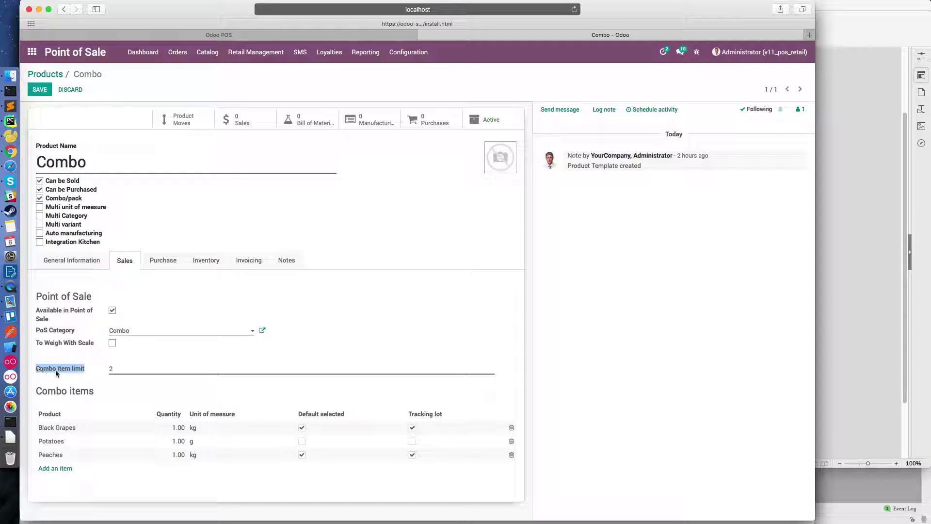
pyautogui.click(109, 430)
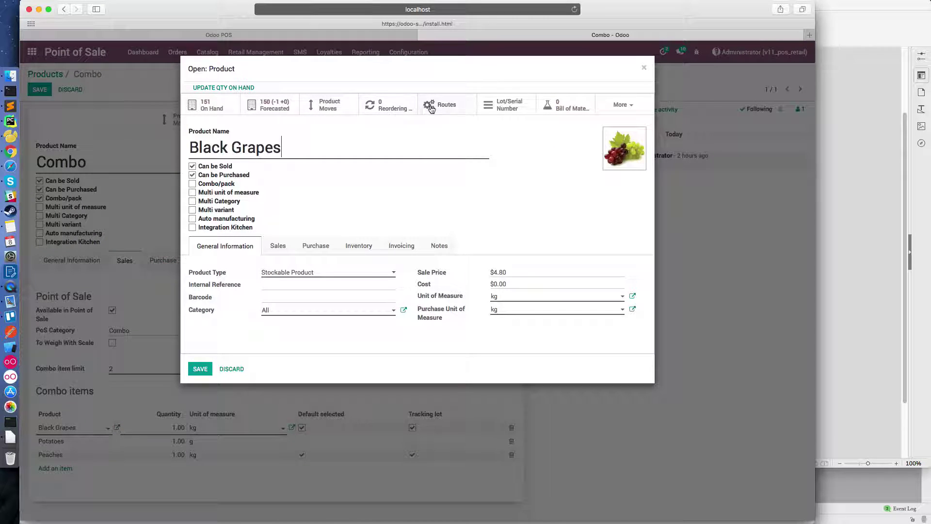
pyautogui.click(509, 106)
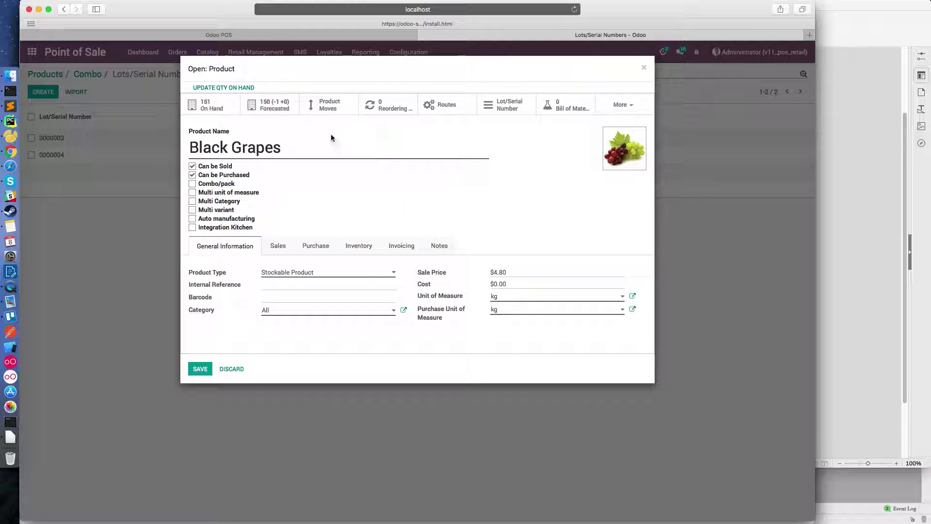
pyautogui.click(644, 68)
pyautogui.click(87, 76)
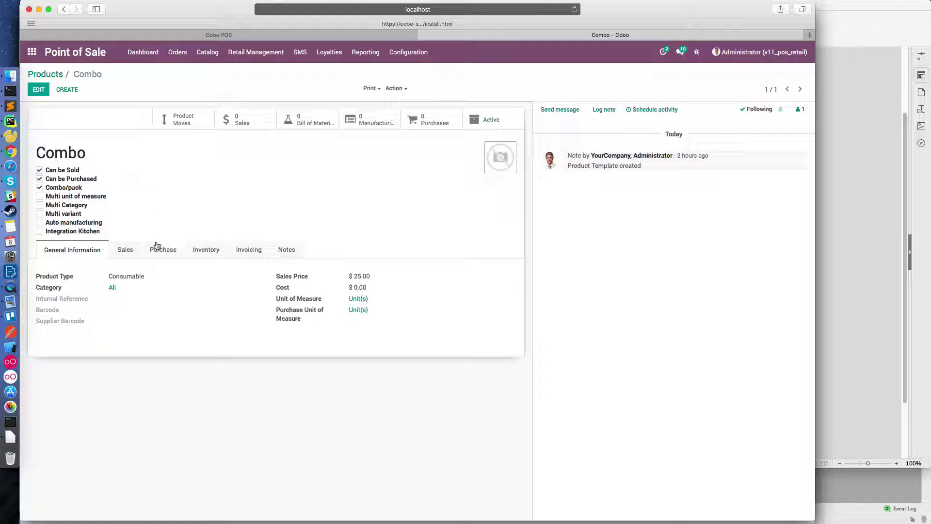
# - Turn on lot tracking for the Black Grapes and Peaches combo items
pyautogui.click(125, 250)
pyautogui.hotkey('alt', 'a')
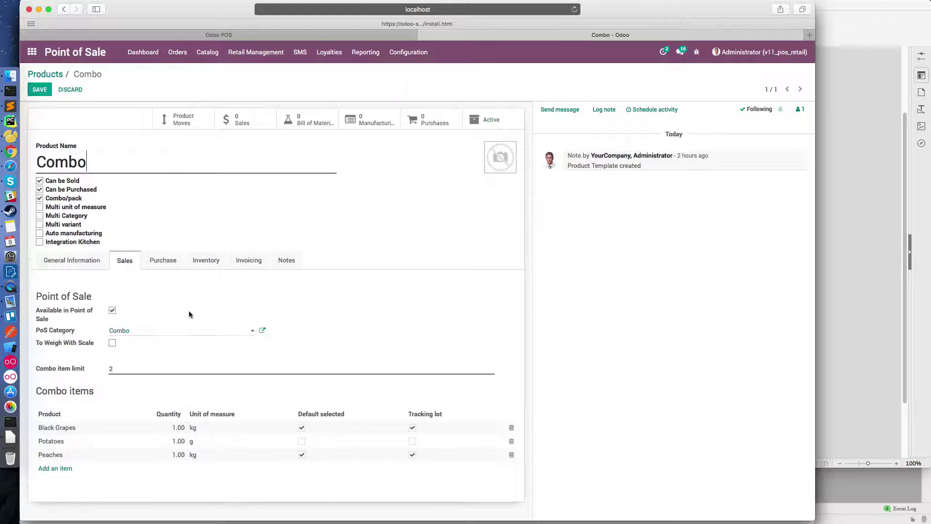
pyautogui.click(413, 429)
pyautogui.click(413, 428)
pyautogui.click(383, 444)
pyautogui.click(369, 454)
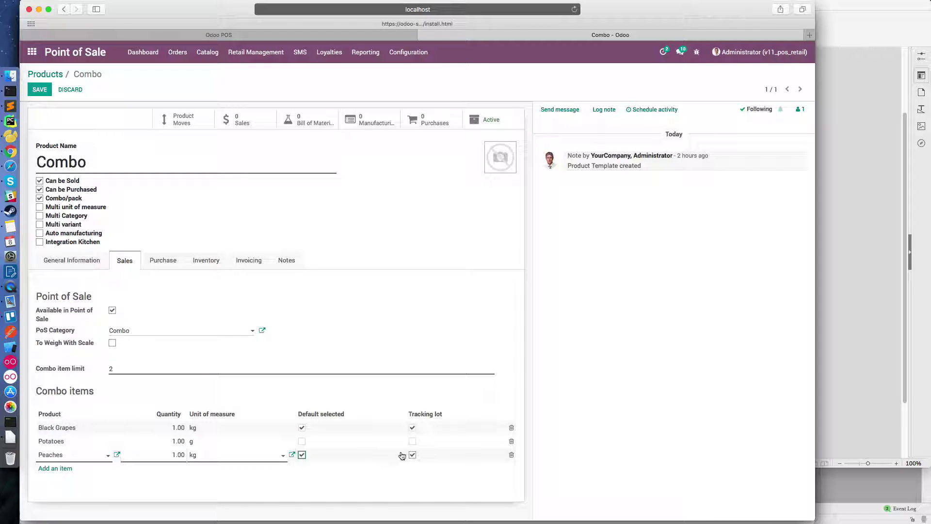
pyautogui.click(413, 455)
pyautogui.click(149, 432)
# - Save the Combo product and reload the Odoo POS session
pyautogui.click(325, 318)
pyautogui.click(39, 89)
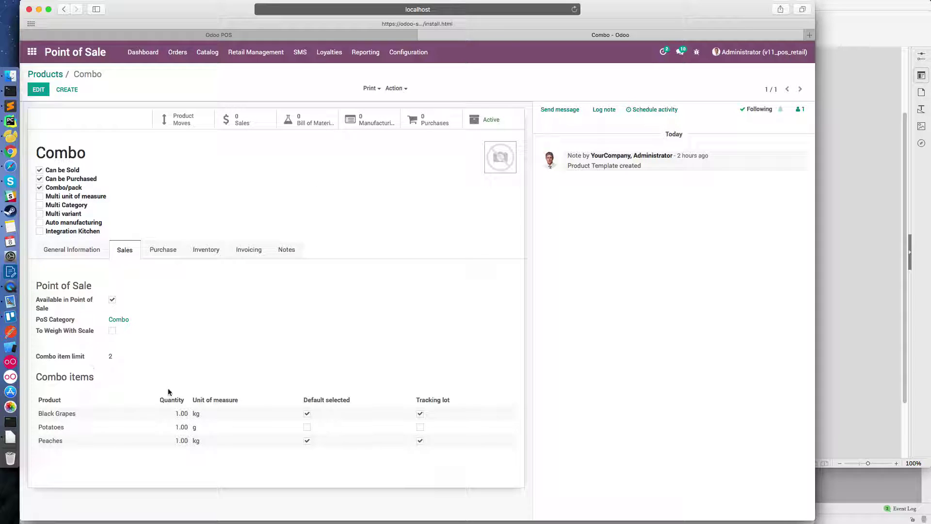
pyautogui.click(320, 37)
pyautogui.click(573, 10)
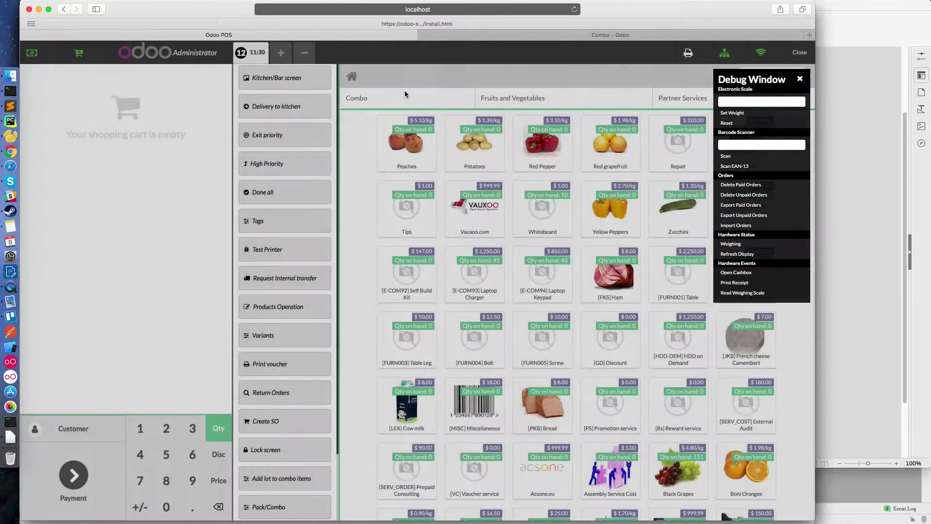
# - Close the debug window and search POS products for 'blac' to see Black Grapes' 151 on hand
pyautogui.click(799, 79)
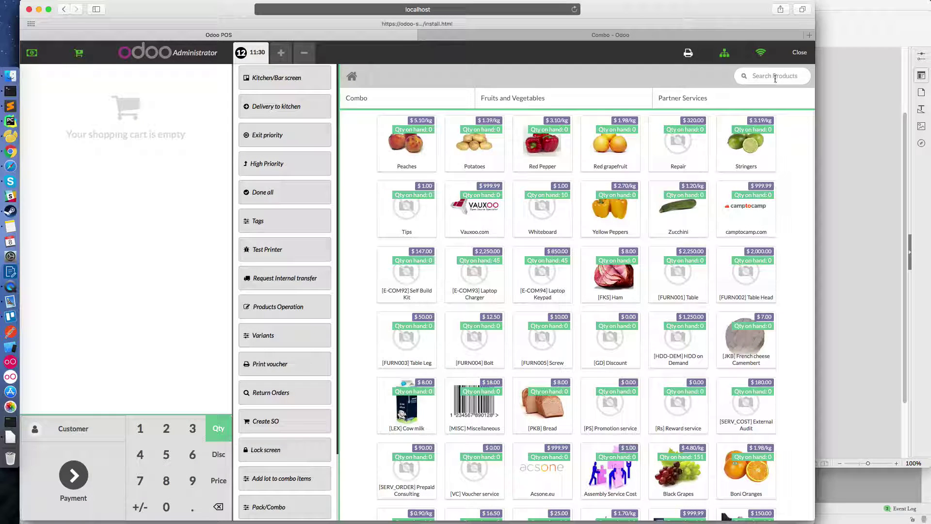
pyautogui.click(775, 77)
pyautogui.write('black')
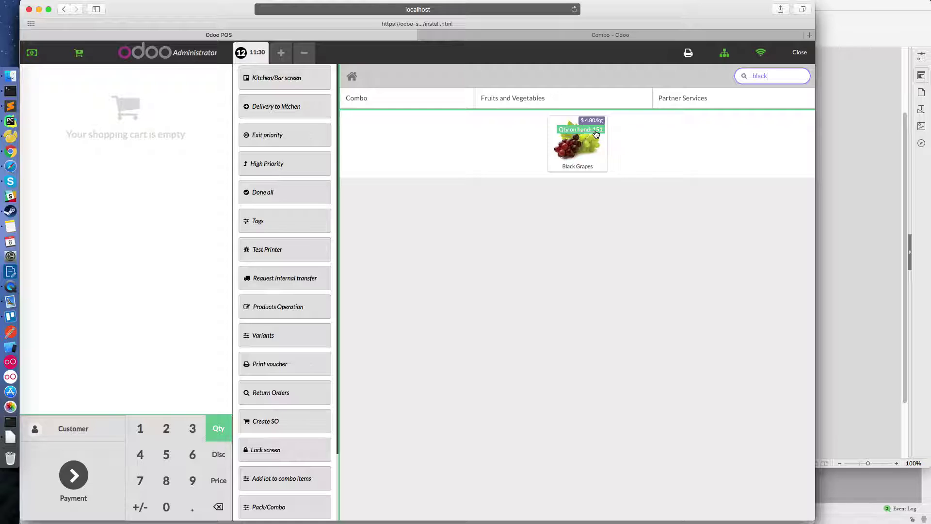
pyautogui.press('super+Tab')
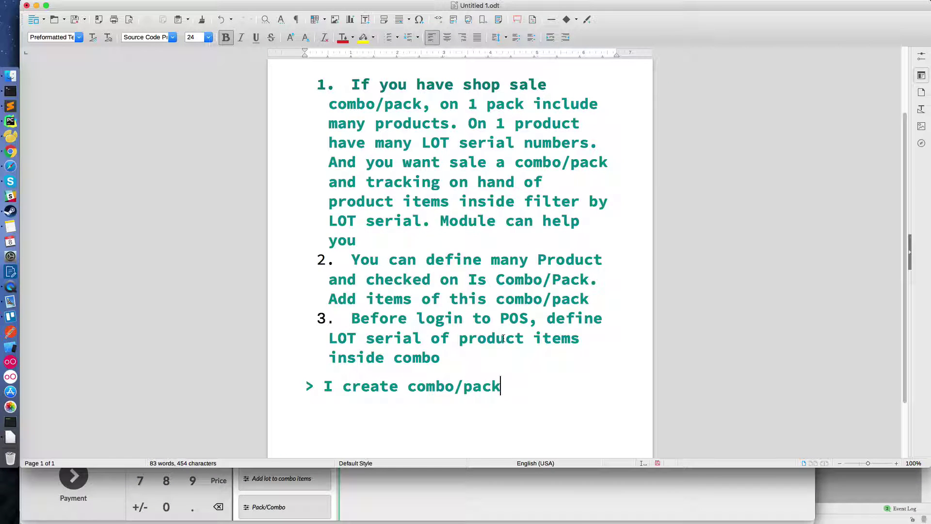
# - Add the notes 'Black have 151 on hand' and 'I sale combo on POS screen now'
pyautogui.write('Black')
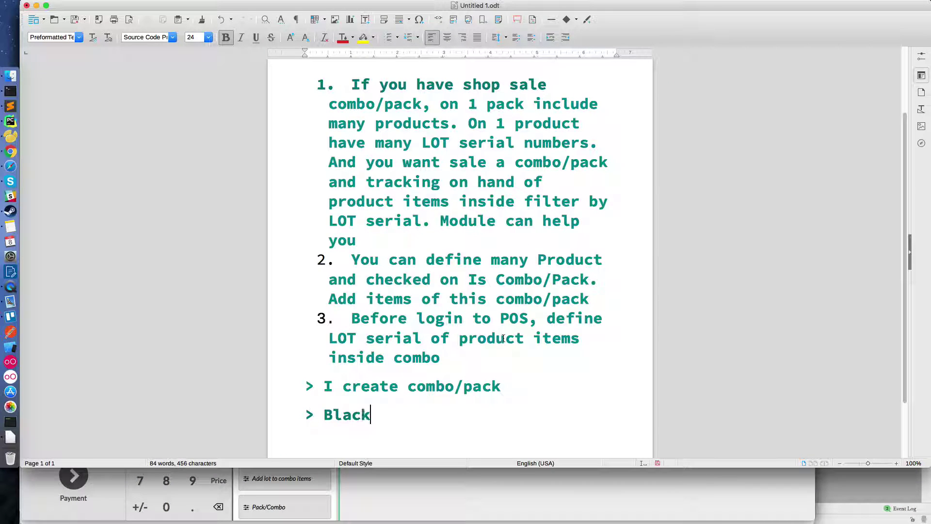
pyautogui.write(' have 151 on hand')
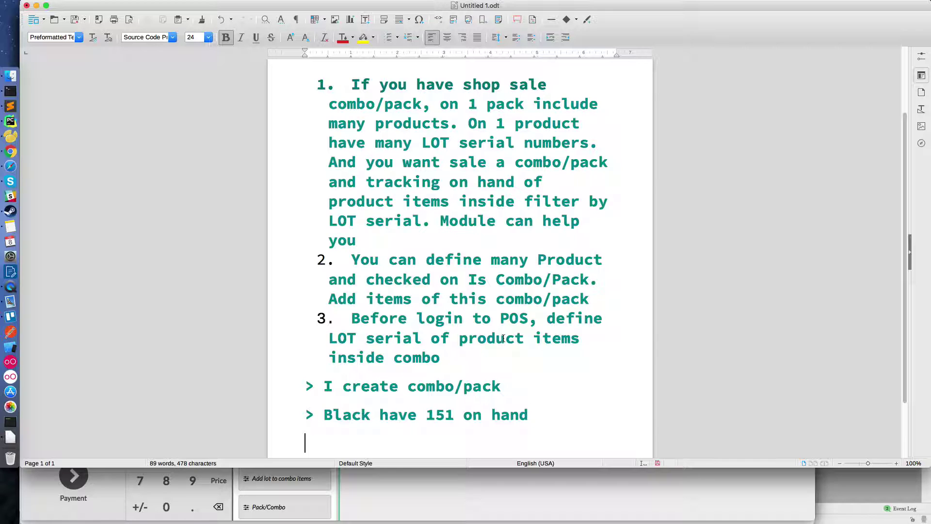
pyautogui.write('I sale comb')
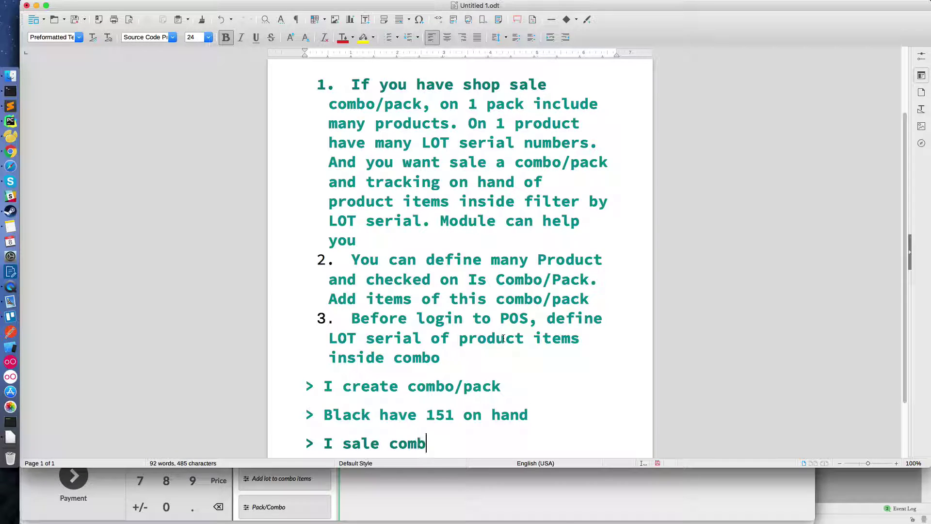
pyautogui.write('o on POS screen')
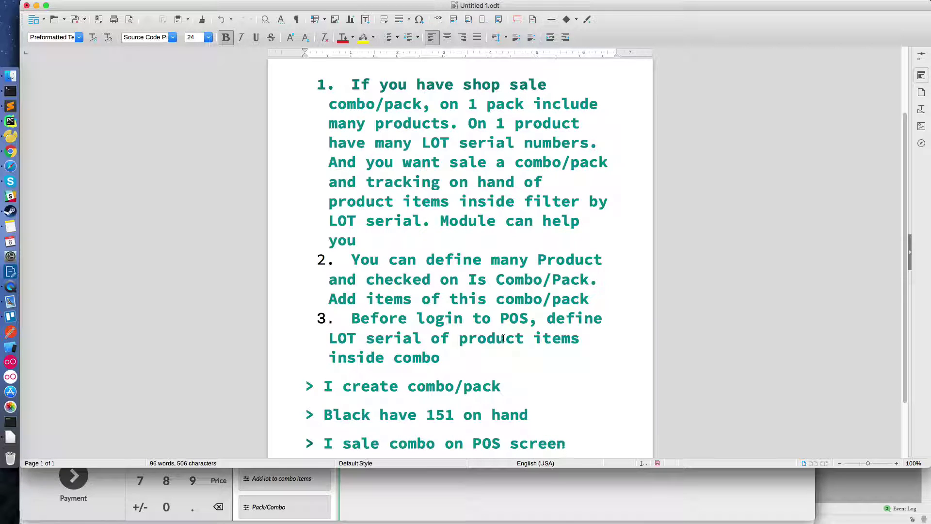
pyautogui.write(' now')
pyautogui.press('super+Tab')
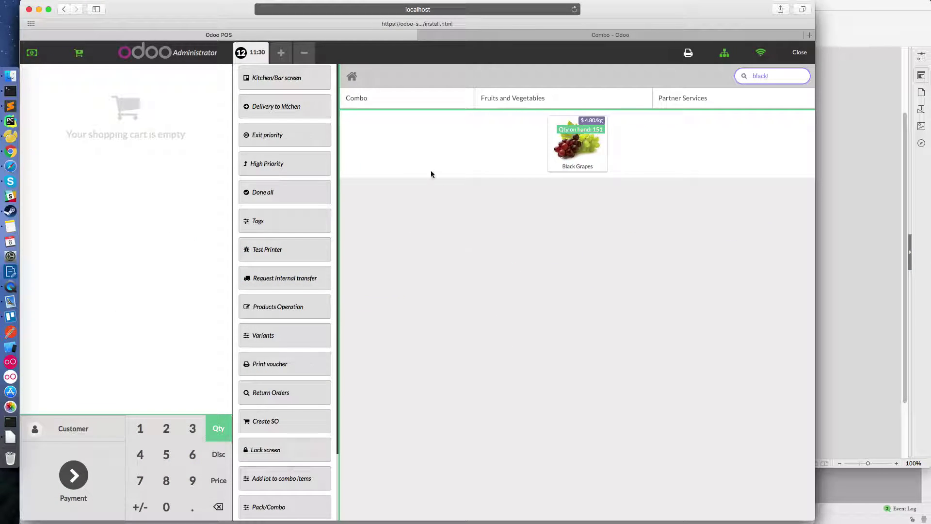
# - Add one Combo from the Combo category to the POS order, totalling $28.75
pyautogui.click(392, 102)
pyautogui.click(567, 127)
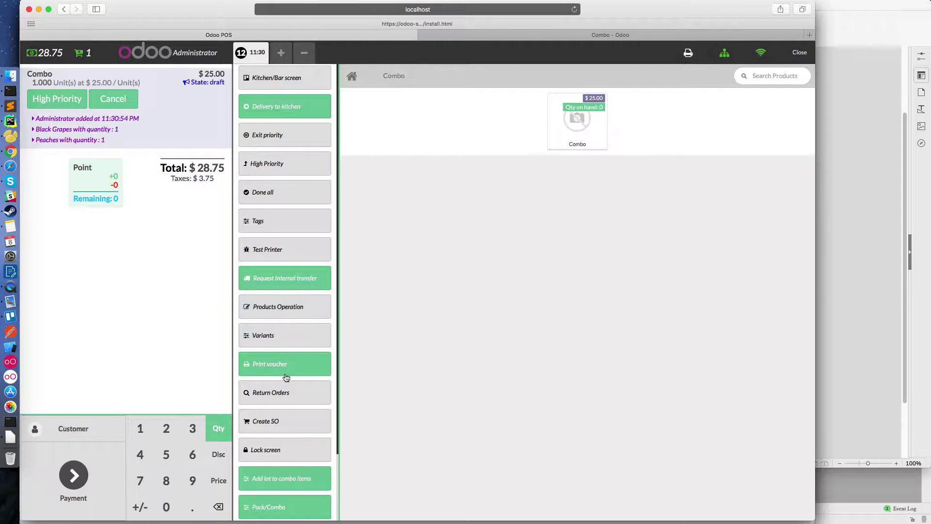
pyautogui.scroll(-3, 284, 375)
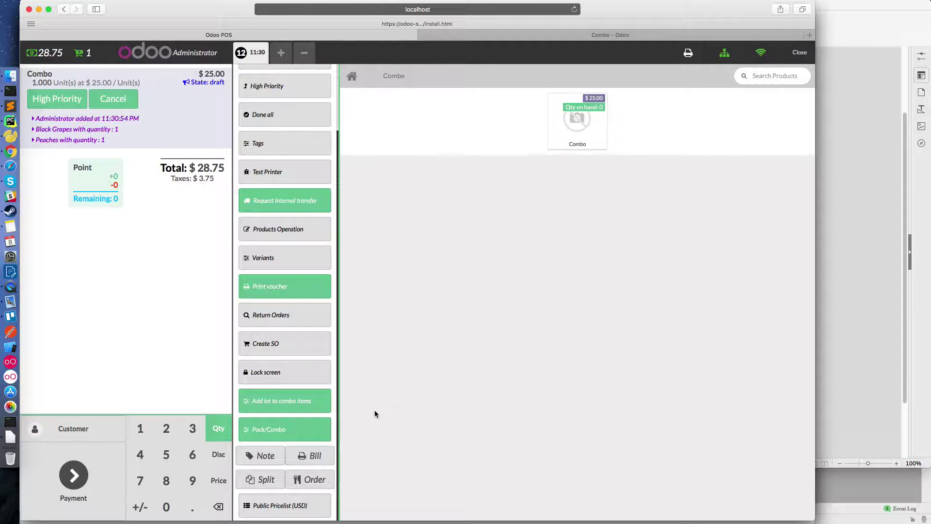
# - Note '> I set items of combo' in the Writer document
pyautogui.press('super+Tab')
pyautogui.scroll(-2, 375, 411)
pyautogui.write('> I set')
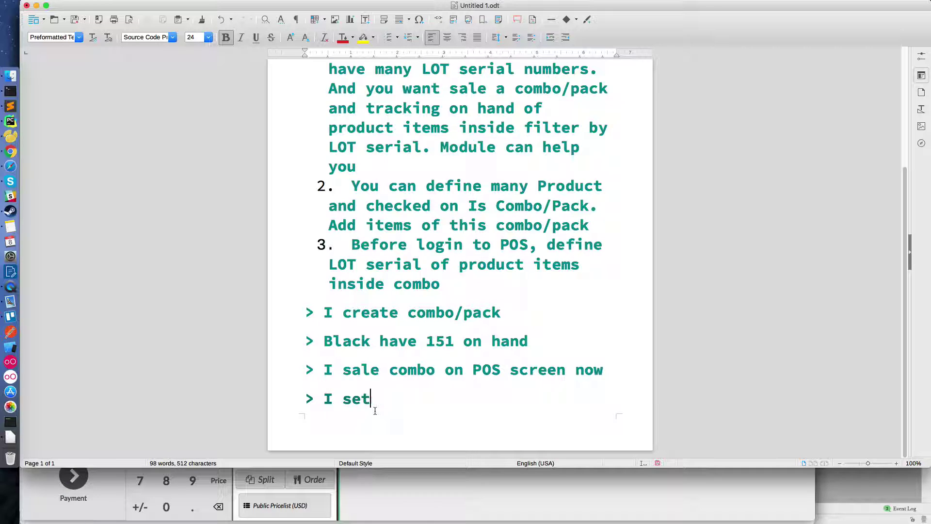
pyautogui.write(' items of combo now')
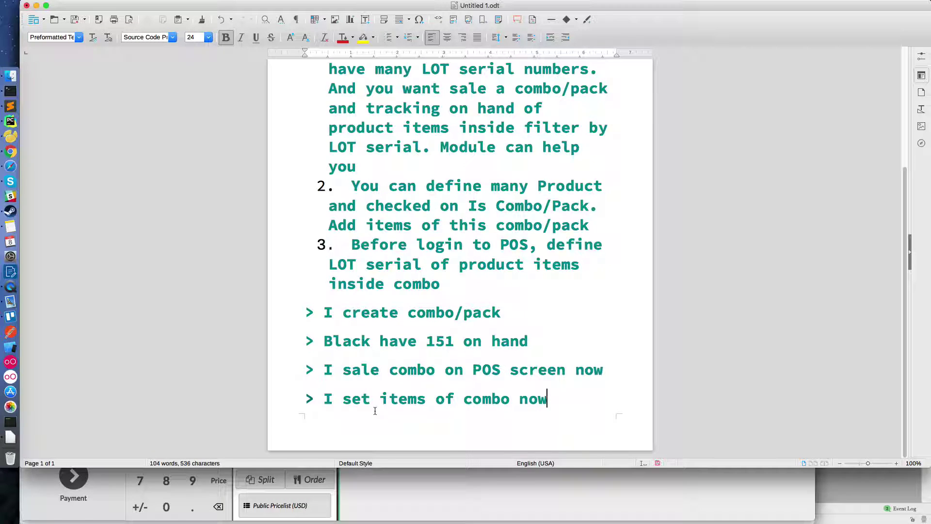
# - Swap Peaches for Potatoes in the Combo, keeping Black Grapes, and dismiss the item-limit error
pyautogui.press('super+Tab')
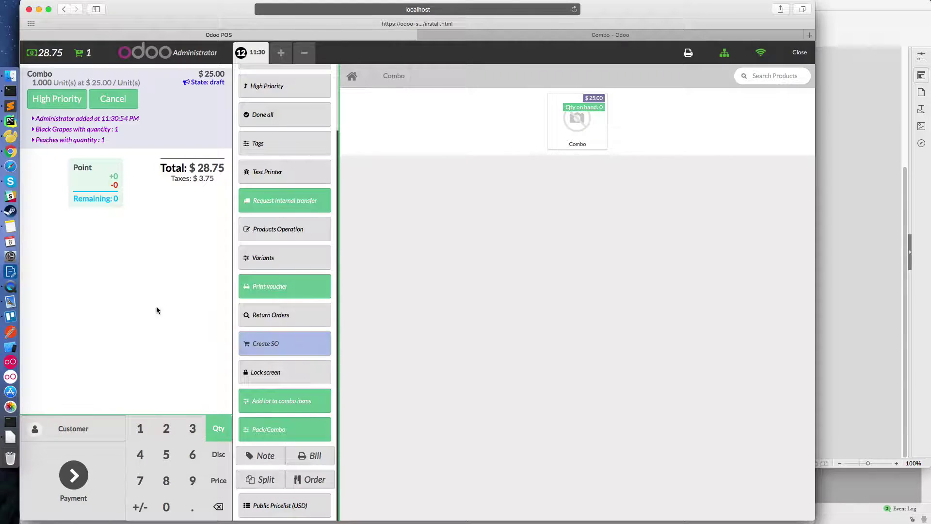
pyautogui.click(270, 428)
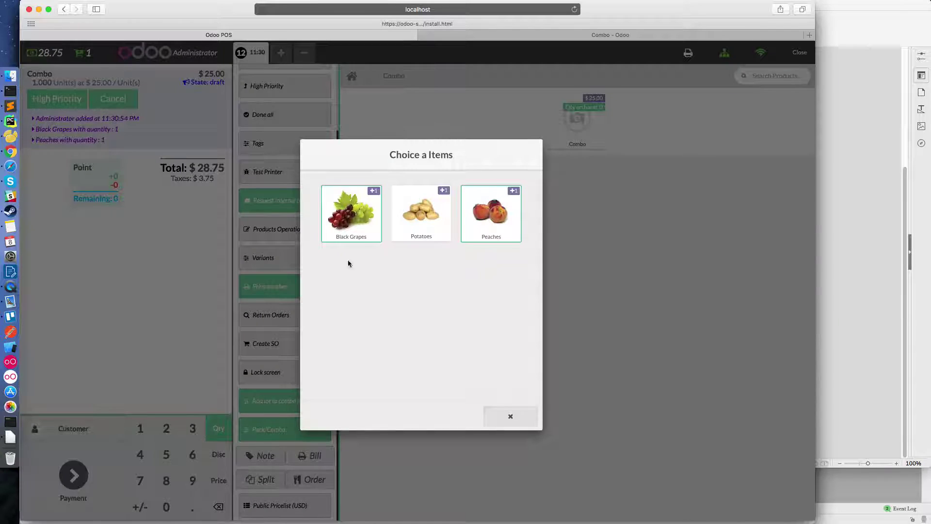
pyautogui.click(496, 236)
pyautogui.click(422, 226)
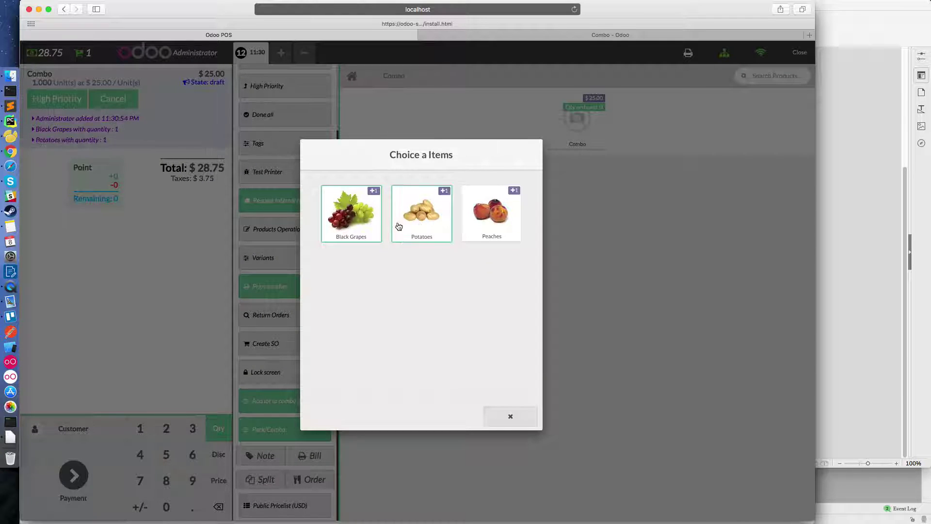
pyautogui.click(361, 222)
pyautogui.click(421, 225)
pyautogui.click(359, 223)
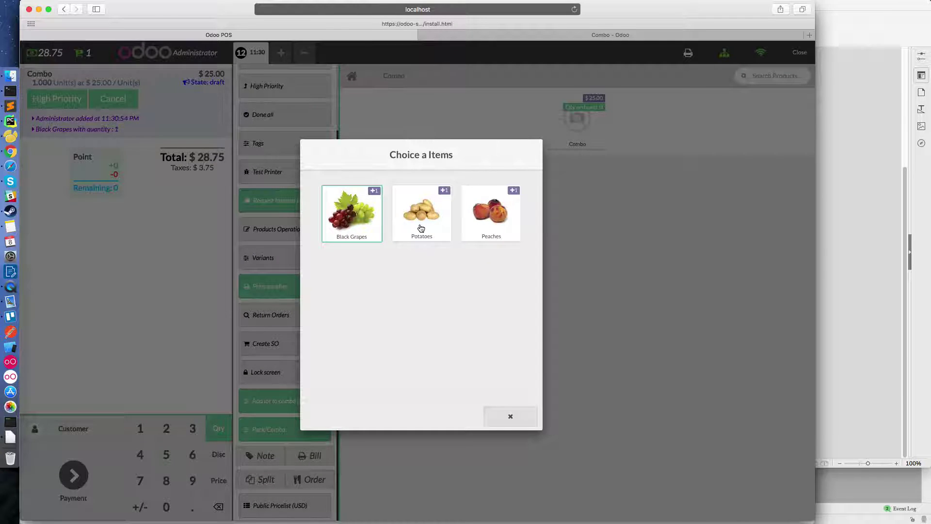
pyautogui.click(422, 225)
pyautogui.click(486, 228)
pyautogui.click(512, 415)
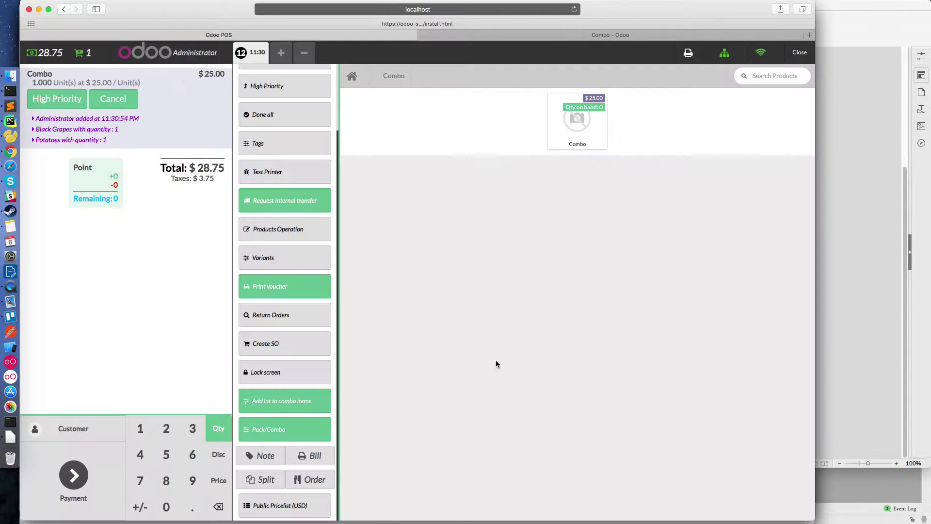
pyautogui.click(302, 433)
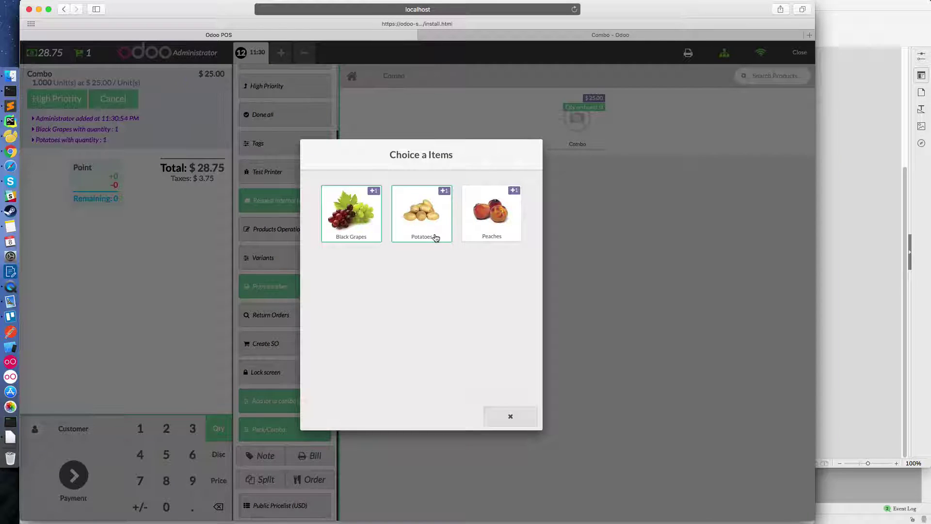
pyautogui.click(511, 415)
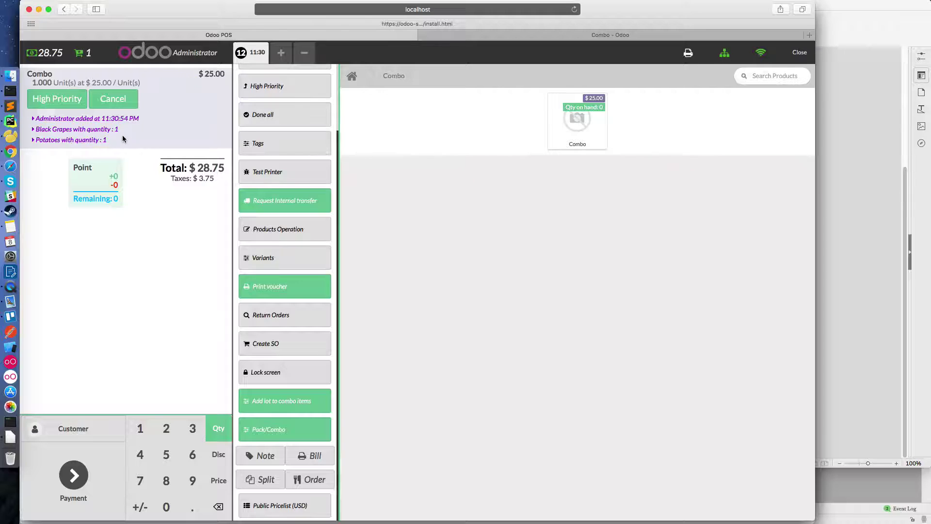
# - Type '> I set lot serial number for items of combo' on a new line and select it
pyautogui.press('super+Tab')
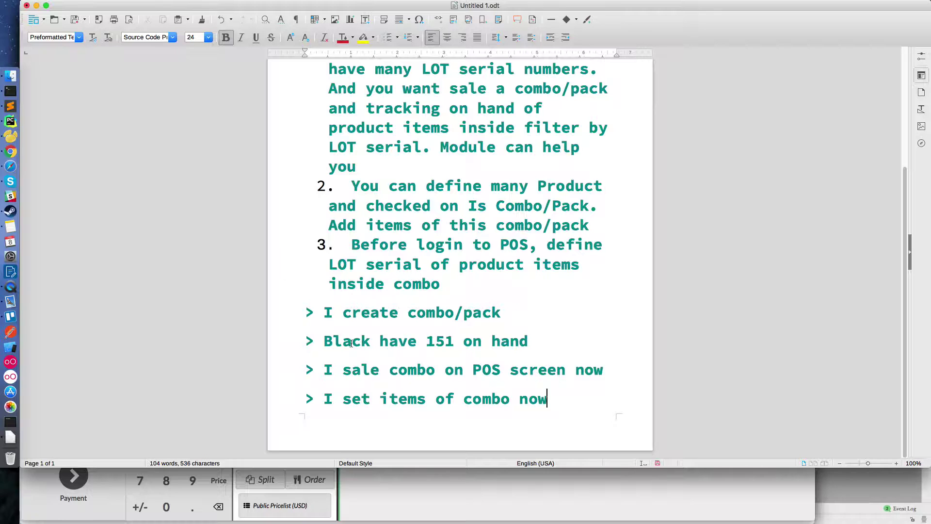
pyautogui.press('Return')
pyautogui.write('> I set lot serial number for items of co')
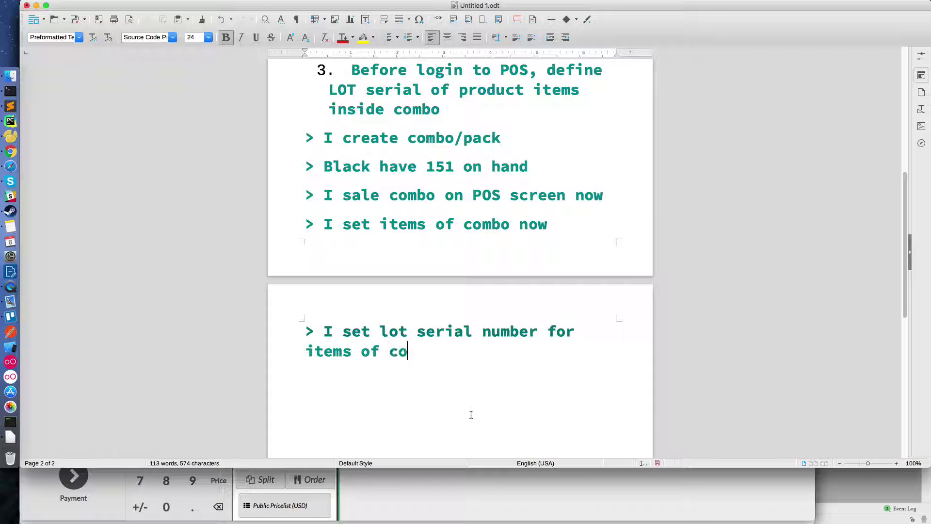
pyautogui.write('mbo')
pyautogui.press('super+Tab')
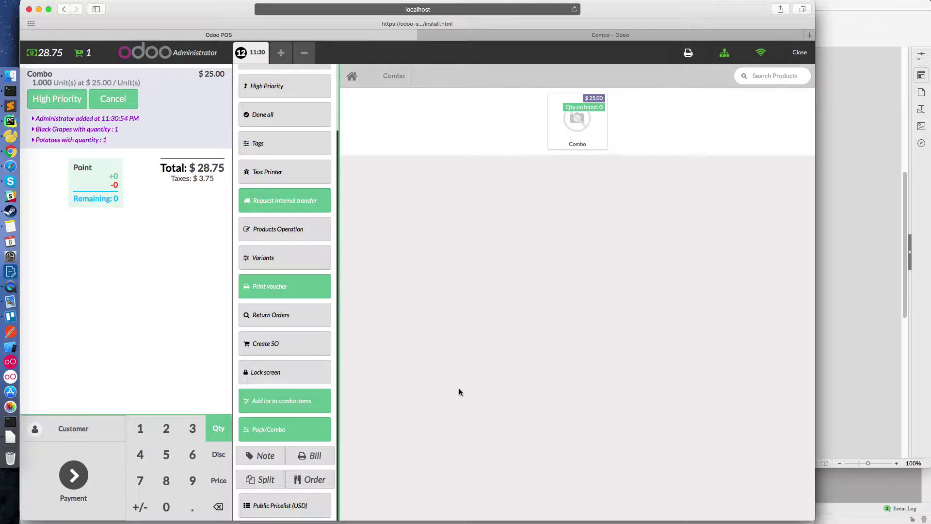
pyautogui.press('super+Tab')
pyautogui.moveTo(451, 374); pyautogui.dragTo(322, 335)
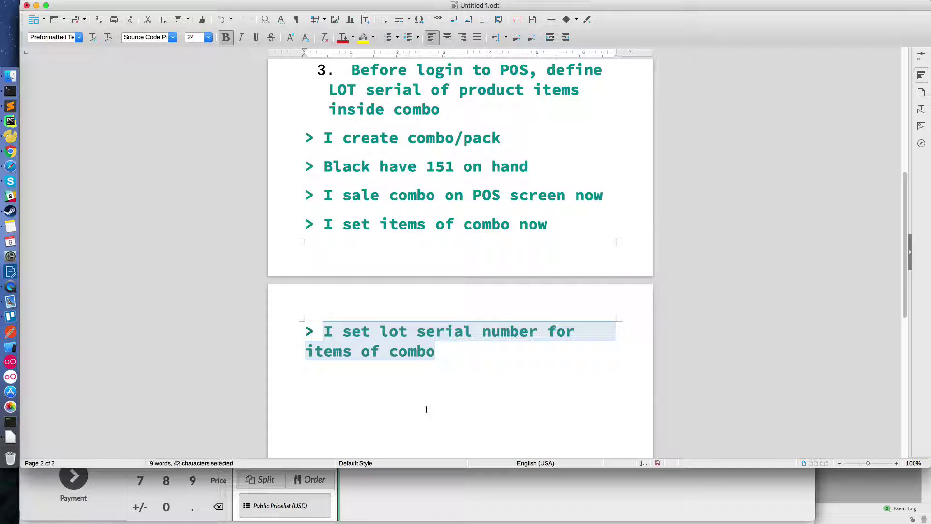
pyautogui.press('super+Tab')
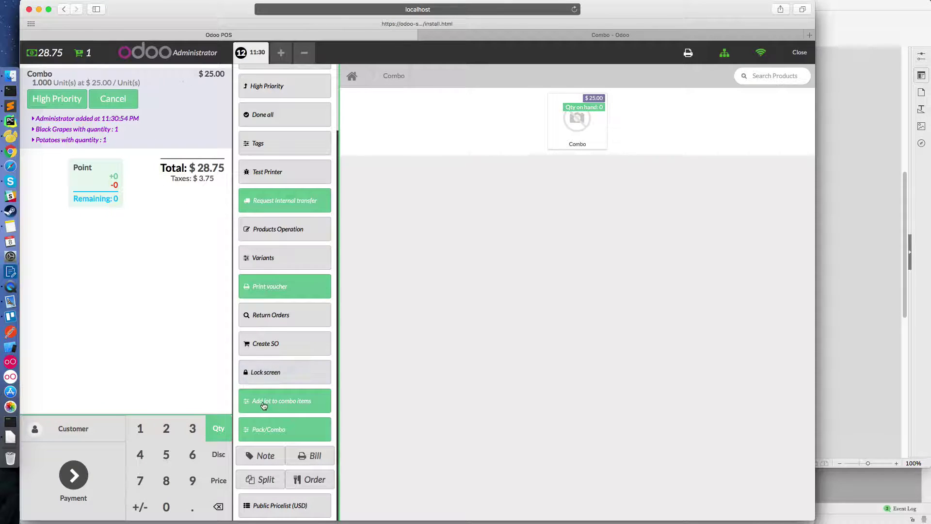
# - Open lot entry for the combo items, then look up and copy Black Grapes lot 0000003 (51.00 kg)
pyautogui.click(269, 403)
pyautogui.click(363, 198)
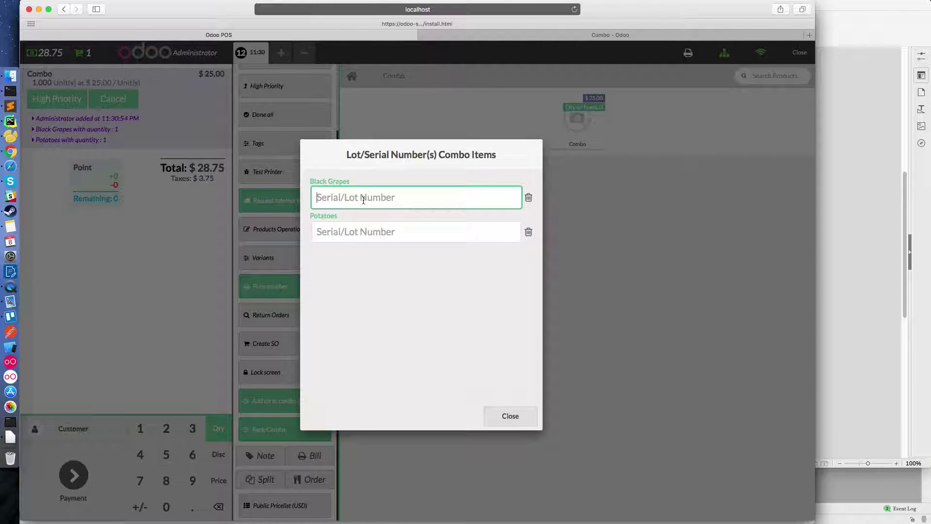
pyautogui.click(463, 33)
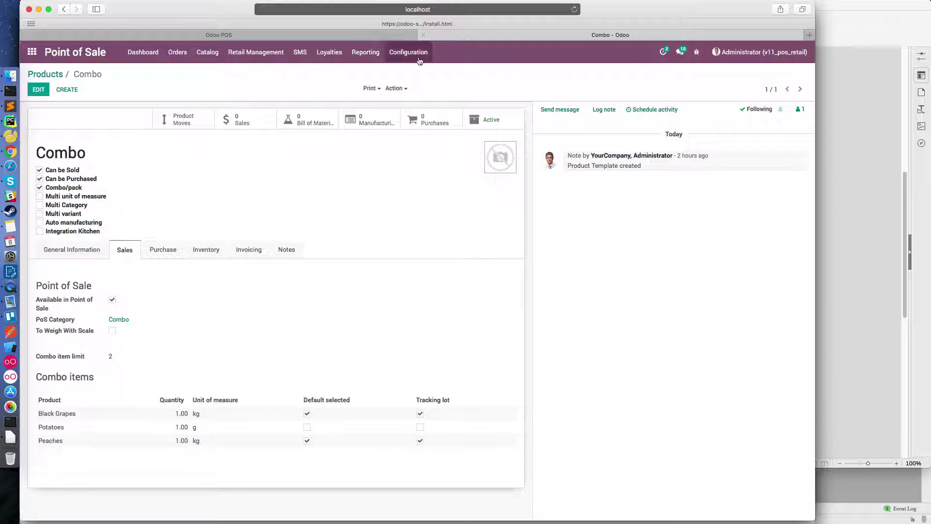
pyautogui.click(51, 74)
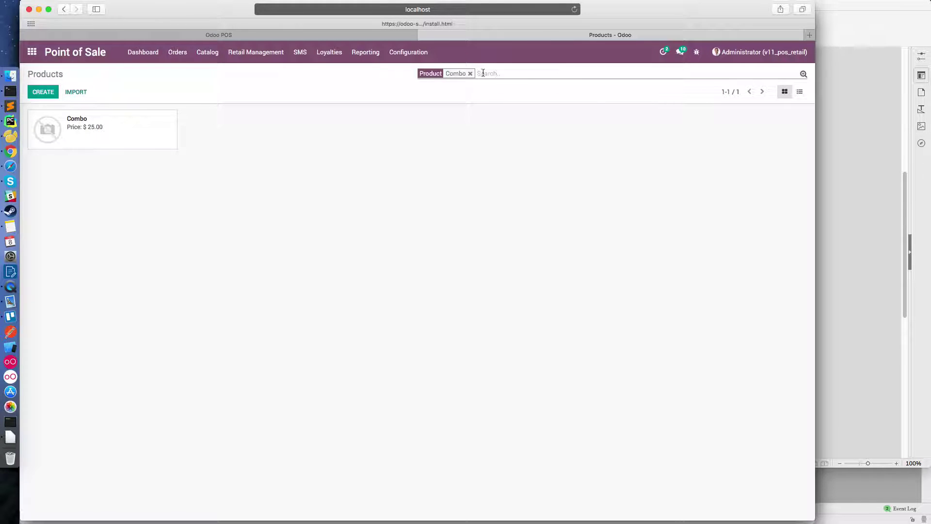
pyautogui.write('black')
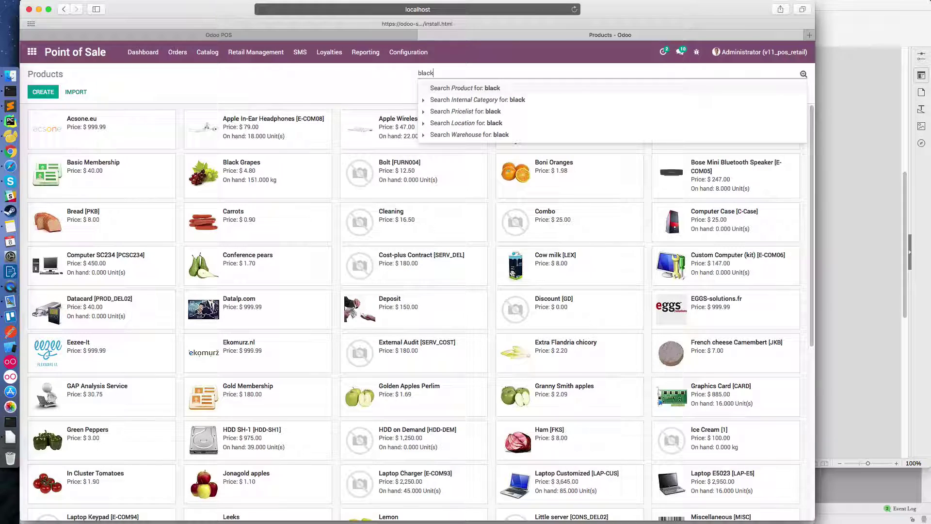
pyautogui.press('Return')
pyautogui.click(98, 136)
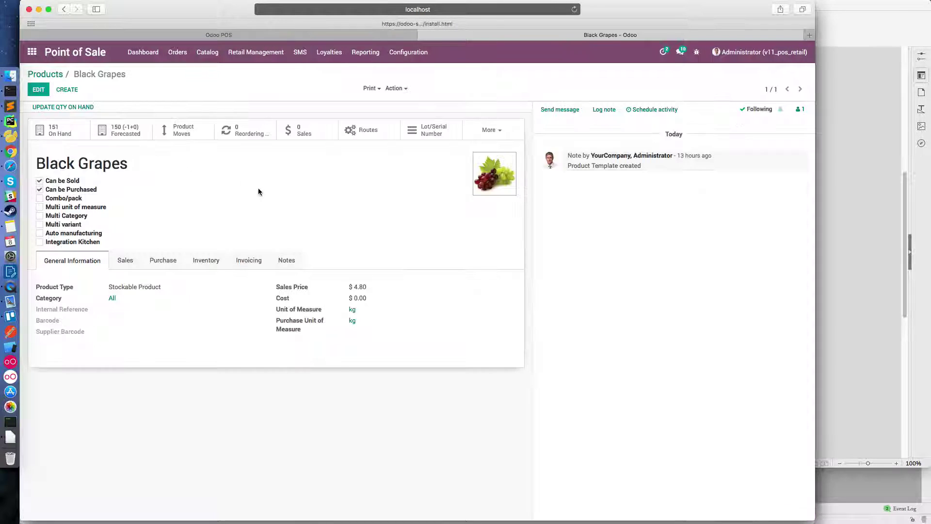
pyautogui.click(416, 129)
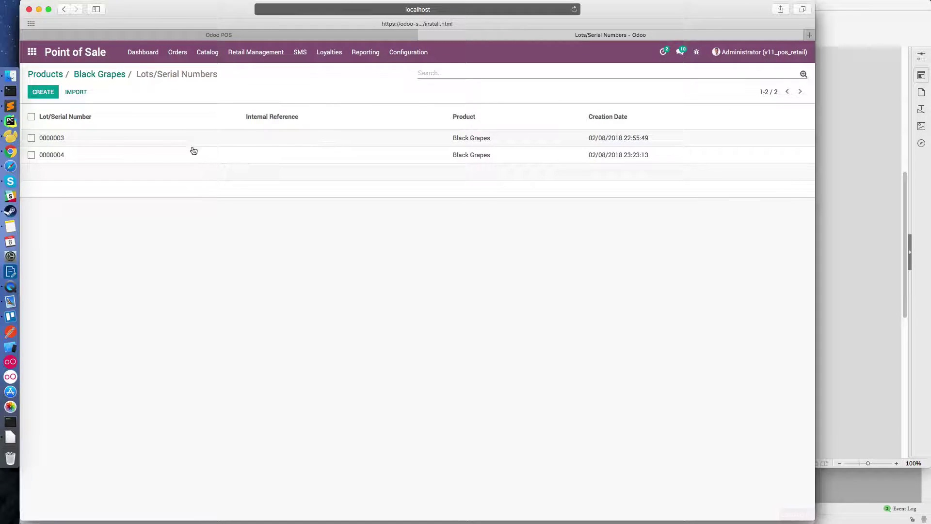
pyautogui.click(110, 141)
pyautogui.moveTo(142, 188); pyautogui.dragTo(106, 190)
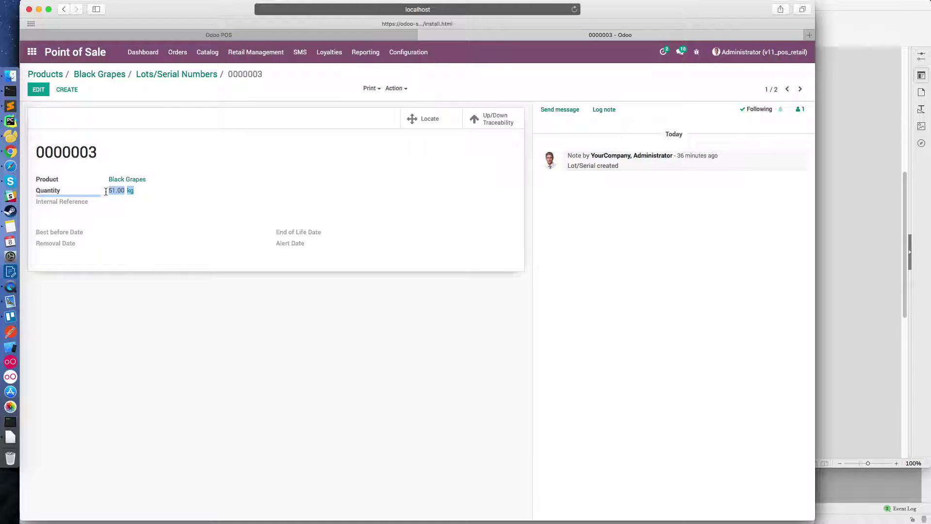
pyautogui.doubleClick(111, 144)
pyautogui.press('super+c')
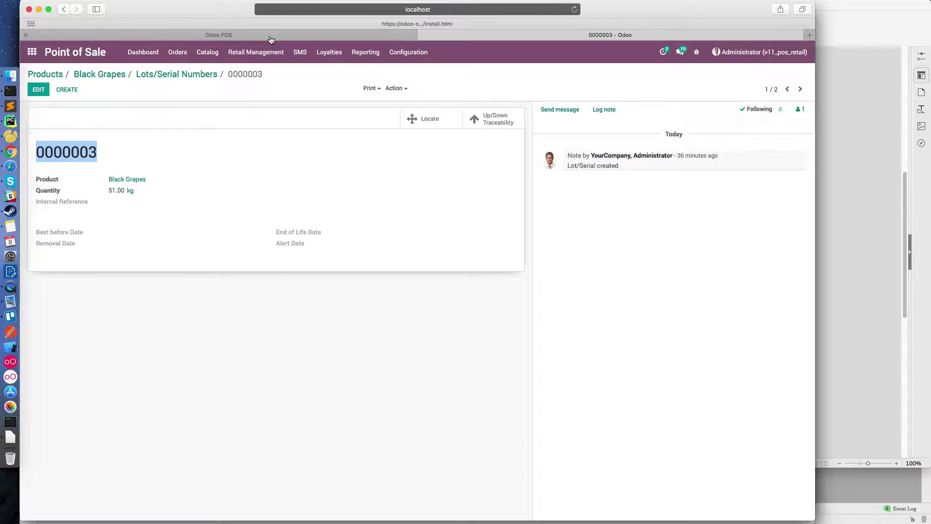
# - Paste 0000003 into the Black Grapes lot field and apply it
pyautogui.click(270, 38)
pyautogui.press('super+v')
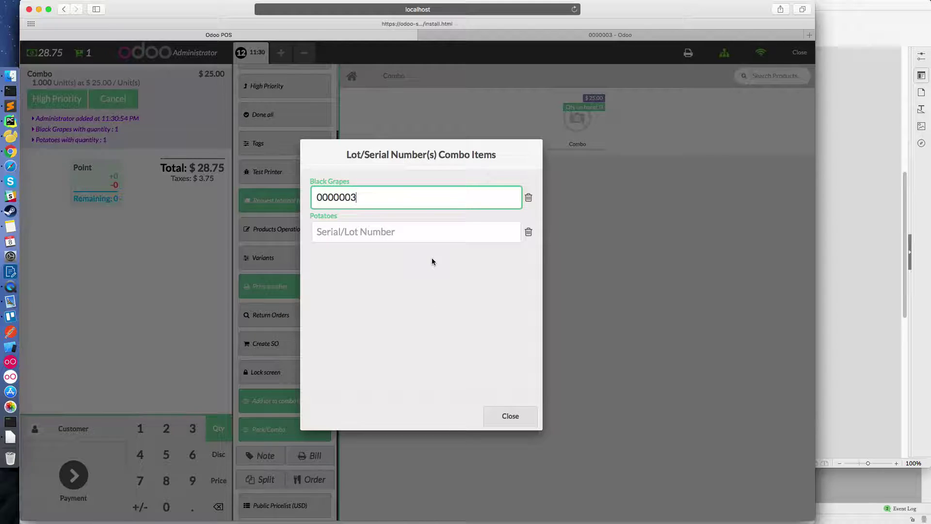
pyautogui.click(509, 415)
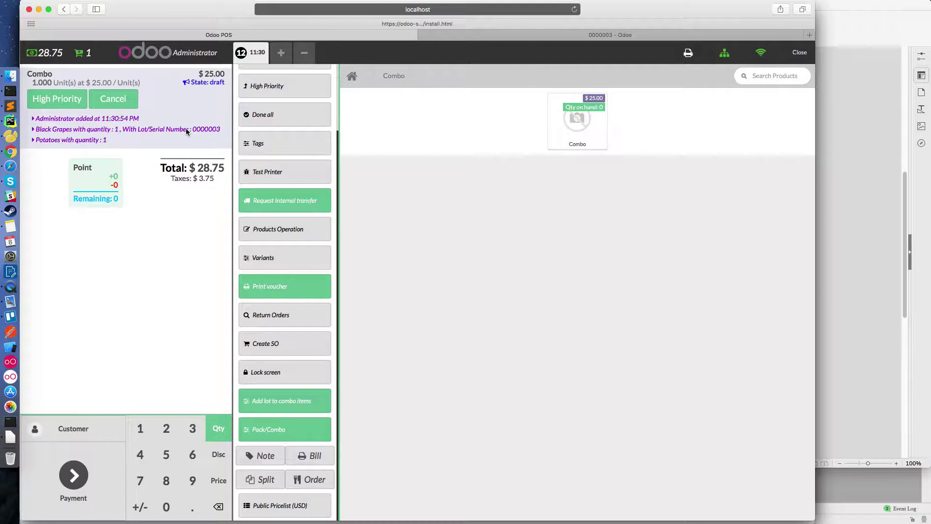
# - Add the note '> Items show lot serial just added' in the Writer document
pyautogui.press('super+Tab')
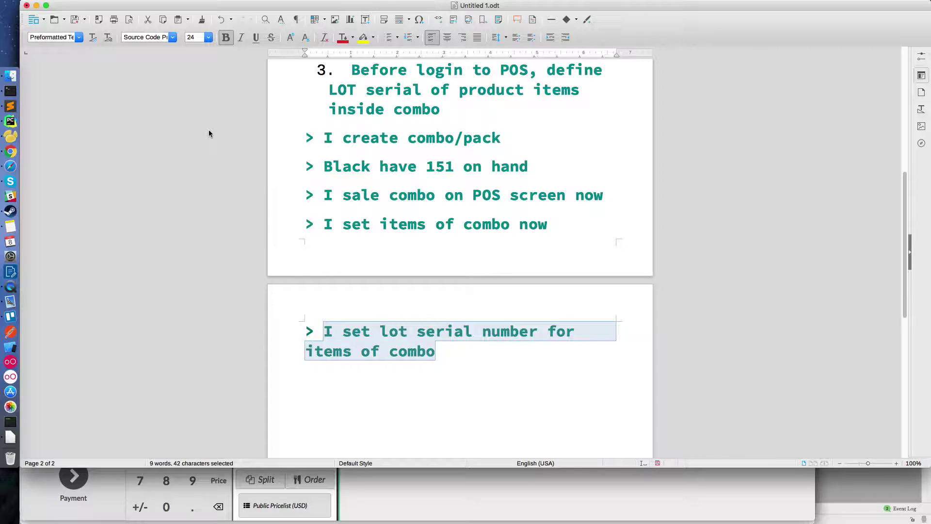
pyautogui.click(447, 353)
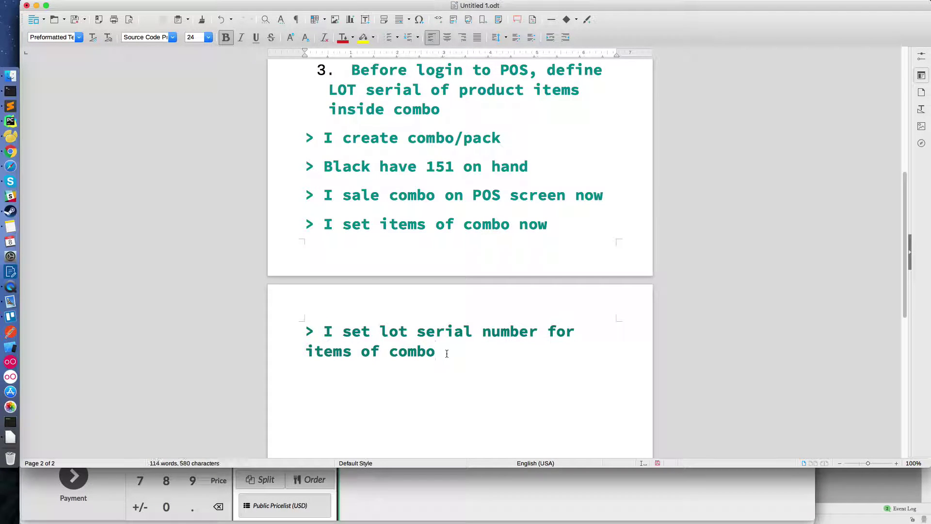
pyautogui.write('> Items sh')
pyautogui.press('BackSpace')
pyautogui.press('BackSpace')
pyautogui.press('BackSpace')
pyautogui.write('show')
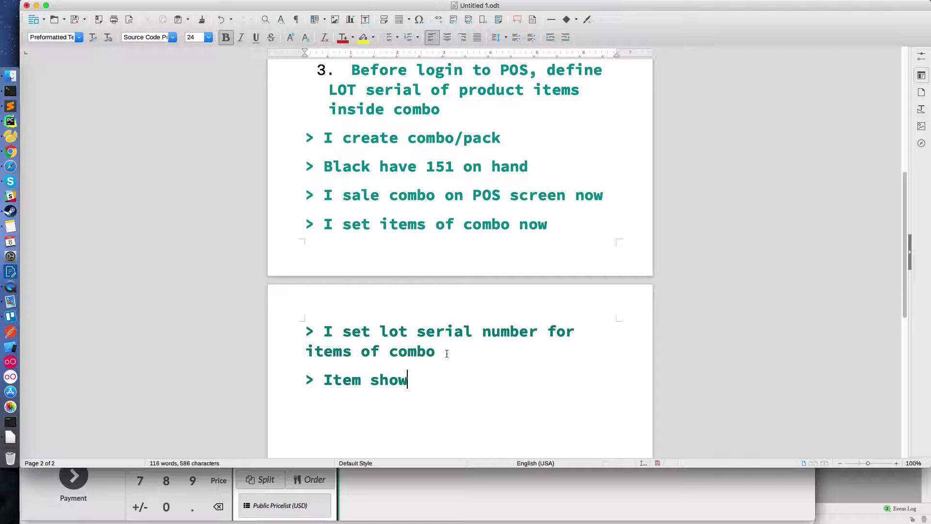
pyautogui.write(' lot s')
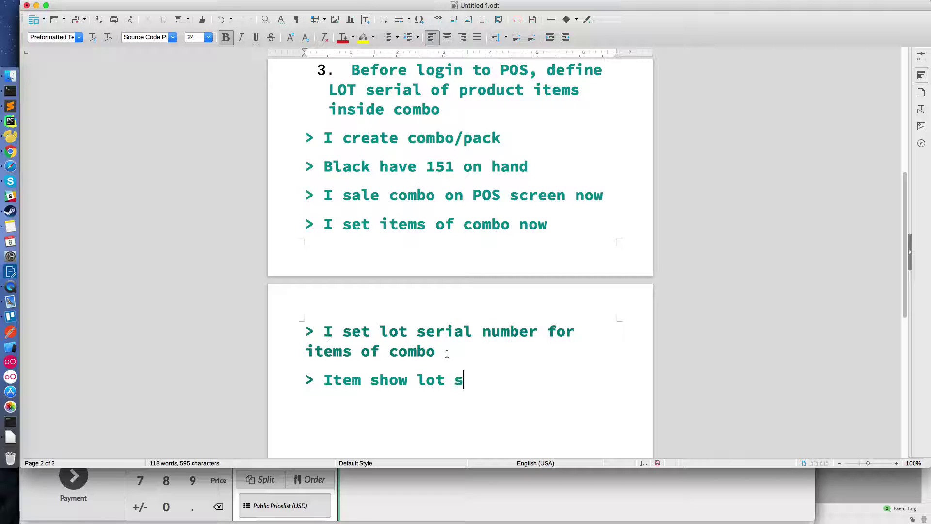
pyautogui.write('erial just added')
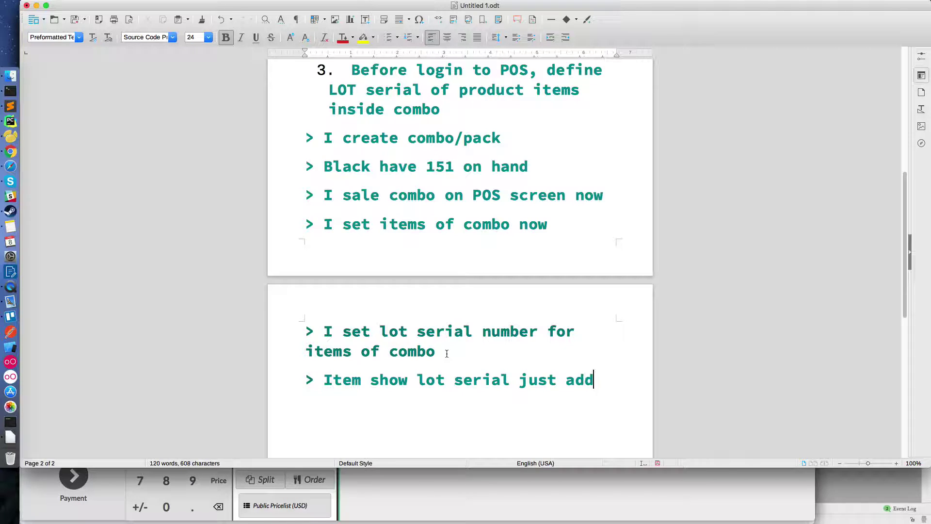
pyautogui.press('Return')
# - Note that paying this order leaves Black with 150 on hand, currently 151
pyautogui.press('super+Tab')
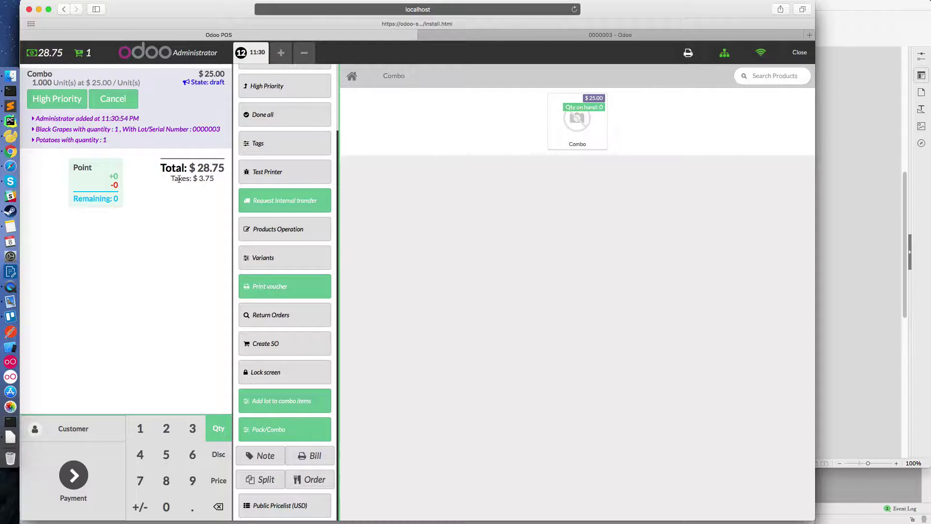
pyautogui.press('super+Tab')
pyautogui.write('> I')
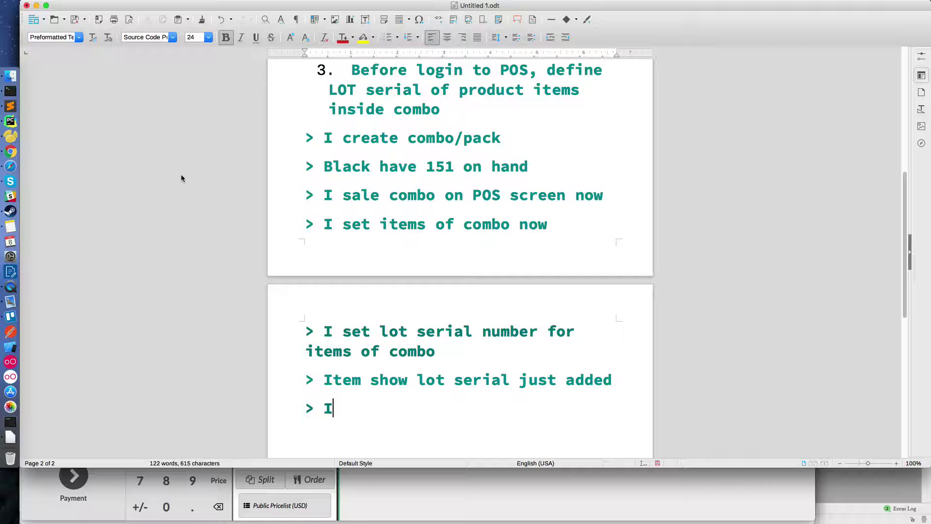
pyautogui.write(' payment this order')
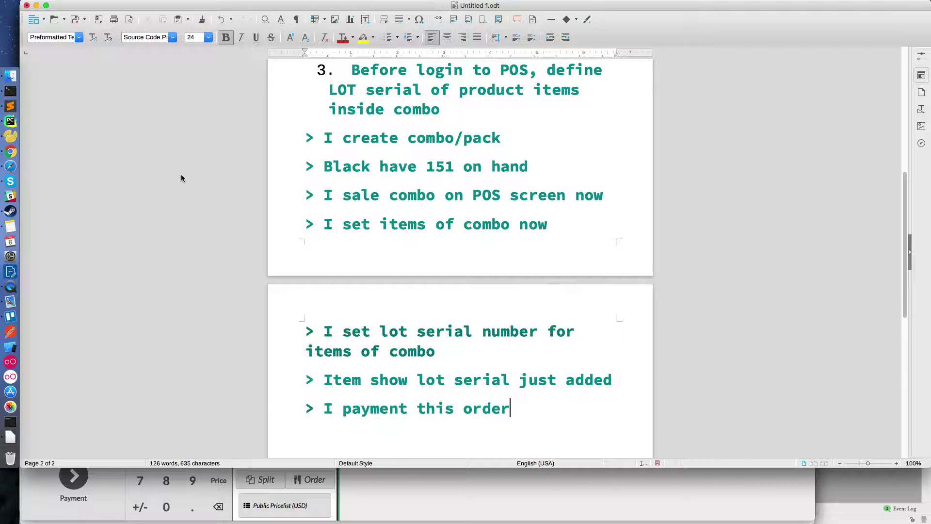
pyautogui.write(', Black wit')
pyautogui.press('BackSpace')
pyautogui.write('ll')
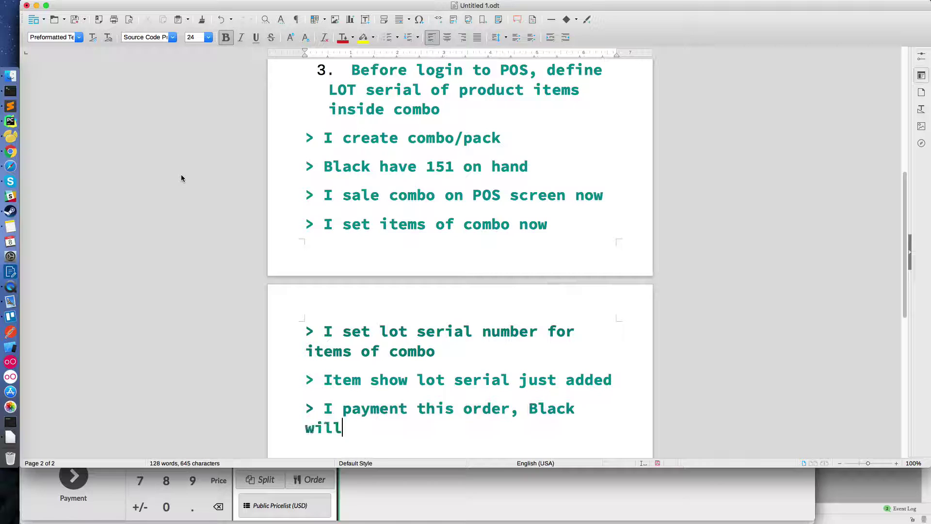
pyautogui.write(' have on hande')
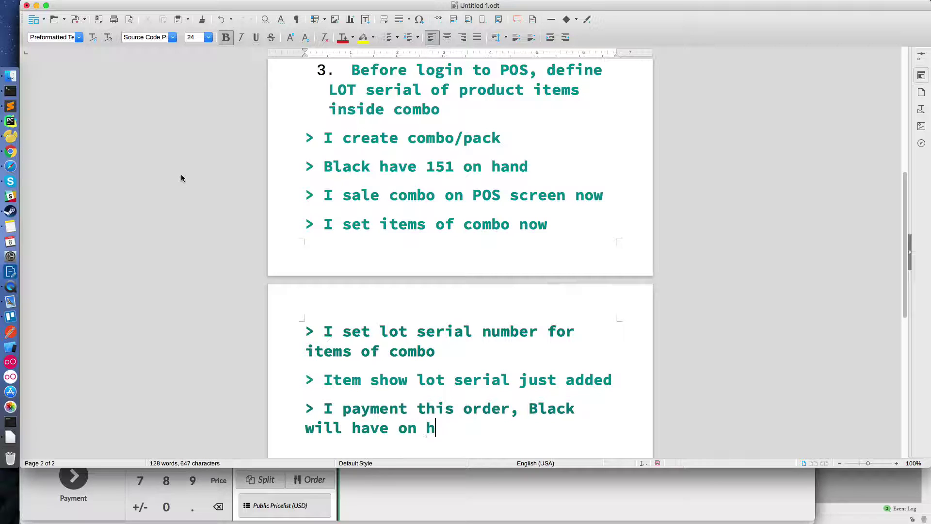
pyautogui.press('BackSpace')
pyautogui.press('BackSpace')
pyautogui.write('150 ')
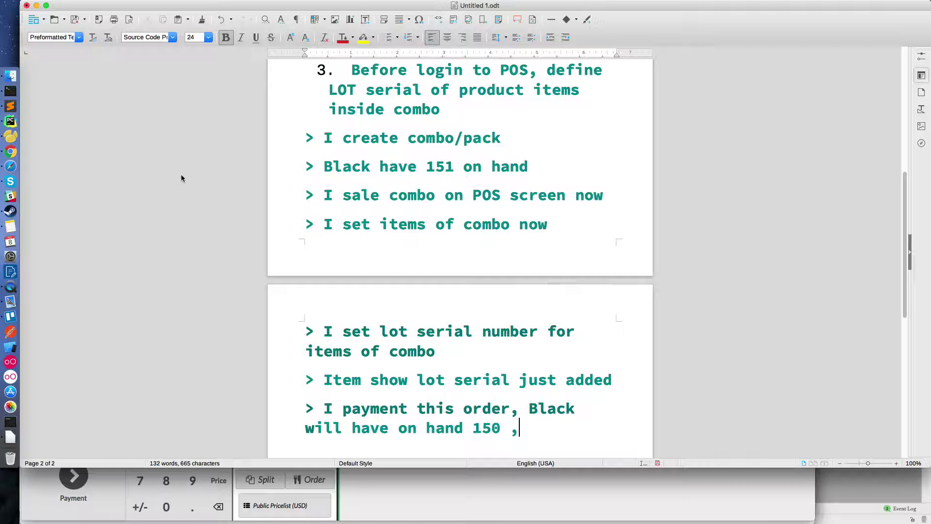
pyautogui.write(', current is 151')
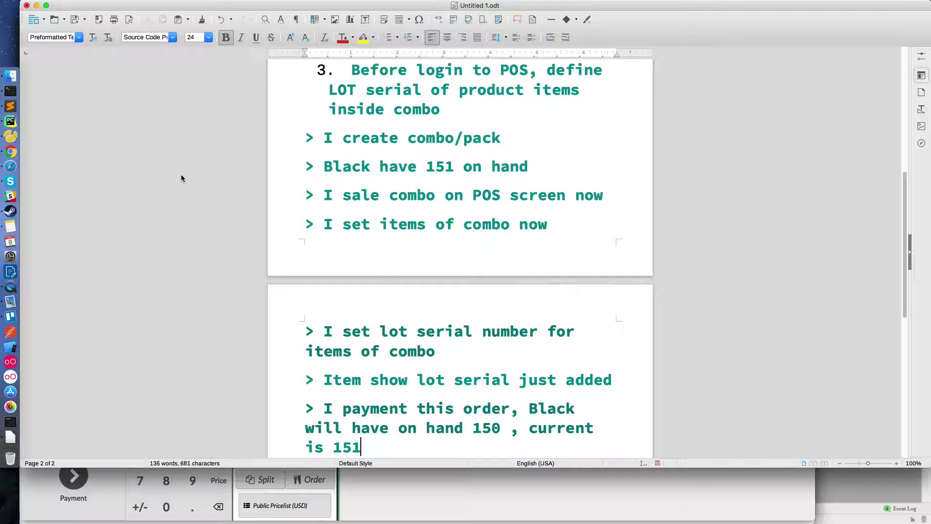
pyautogui.press('Return')
pyautogui.press('super+Tab')
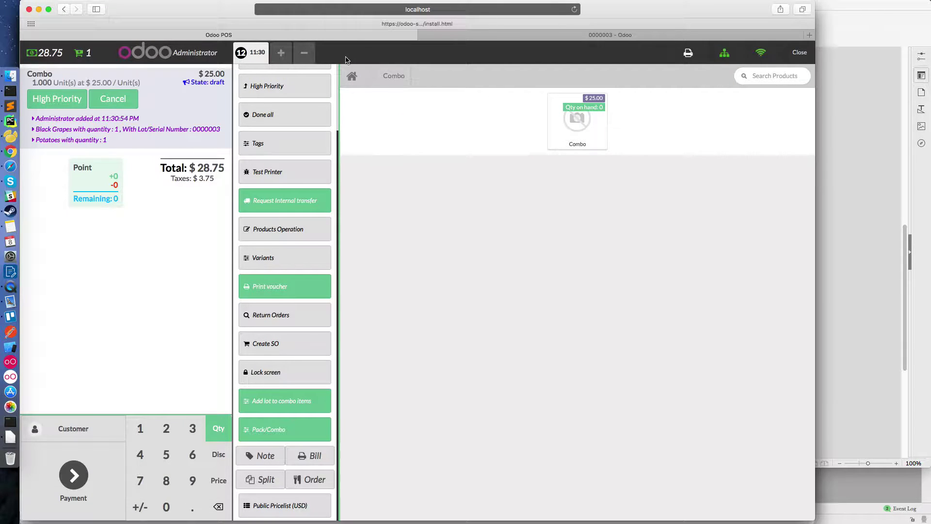
# - Search 'black' and pay the $28.75 combo order in full with Cash (USD)
pyautogui.click(353, 76)
pyautogui.click(771, 75)
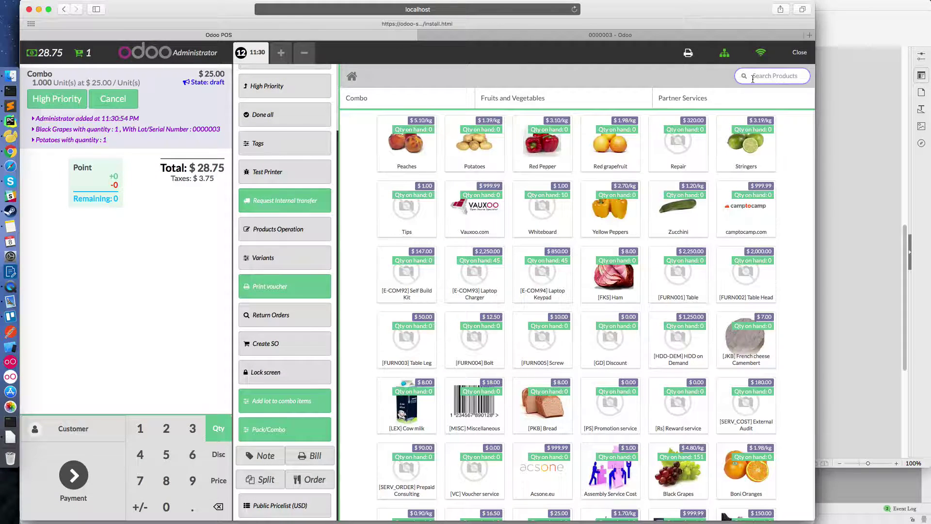
pyautogui.write('black')
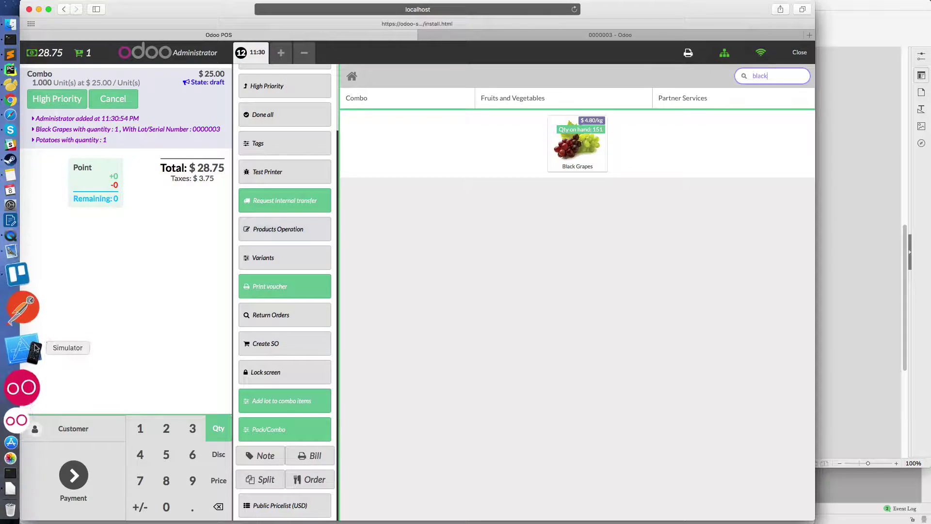
pyautogui.click(113, 459)
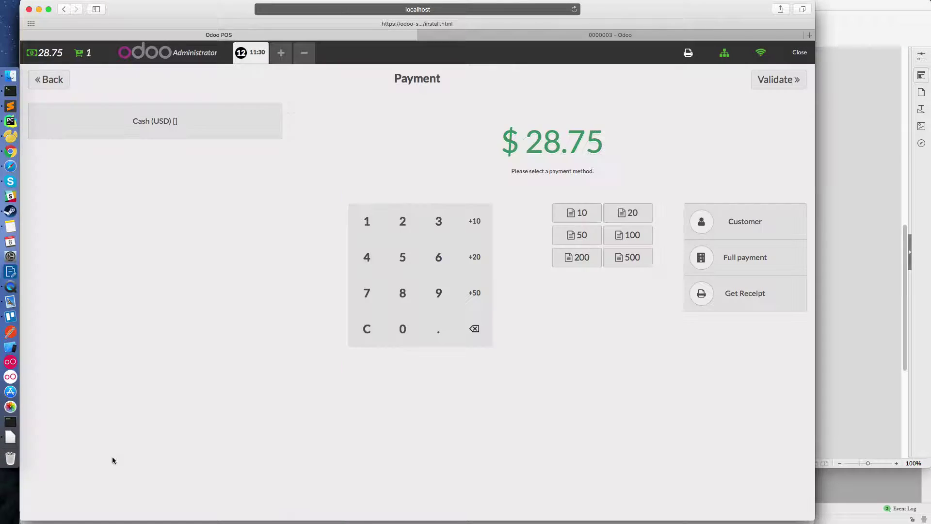
pyautogui.click(223, 136)
pyautogui.click(731, 264)
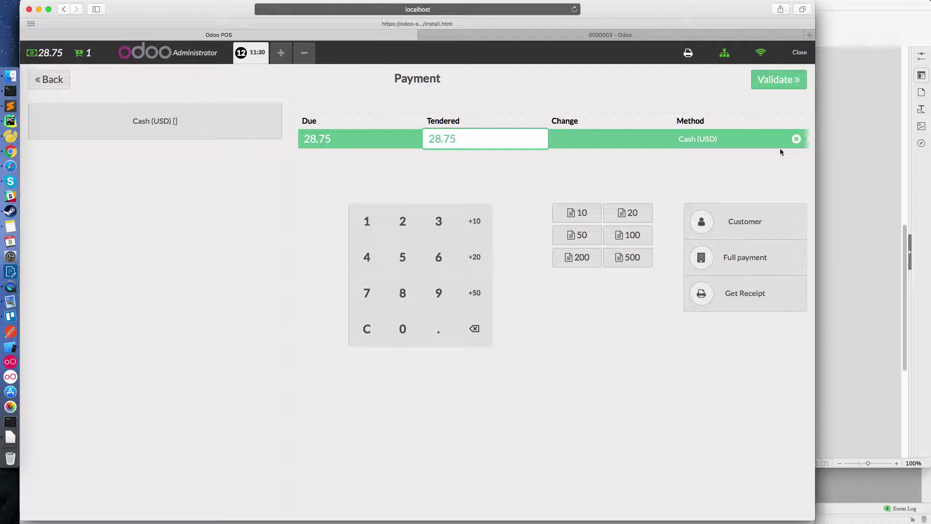
pyautogui.click(768, 81)
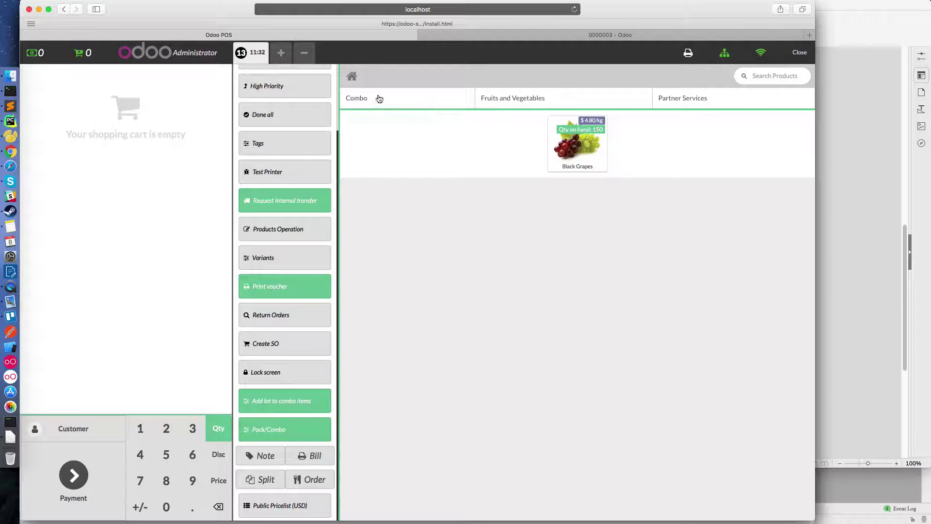
# - Check that Black Grapes now shows 150 on hand, 149 forecasted
pyautogui.hotkey('ctrl', 'Tab')
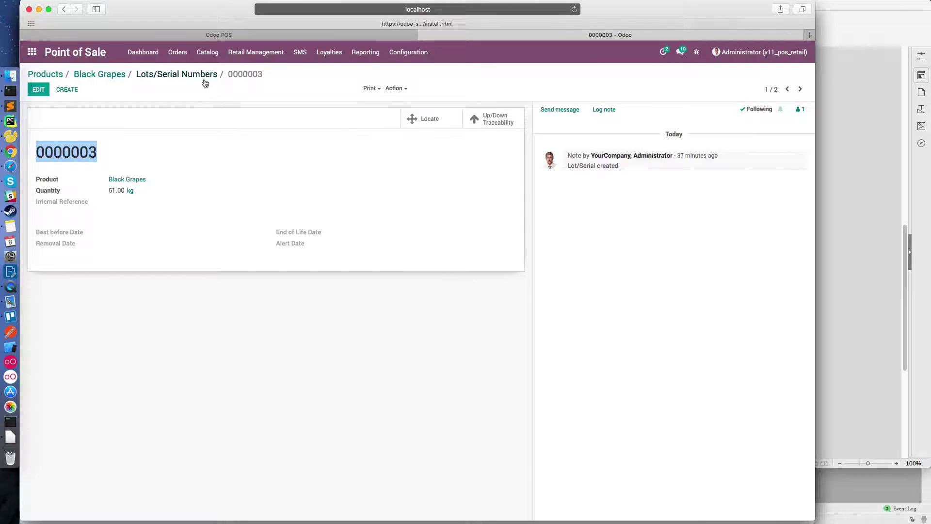
pyautogui.click(109, 74)
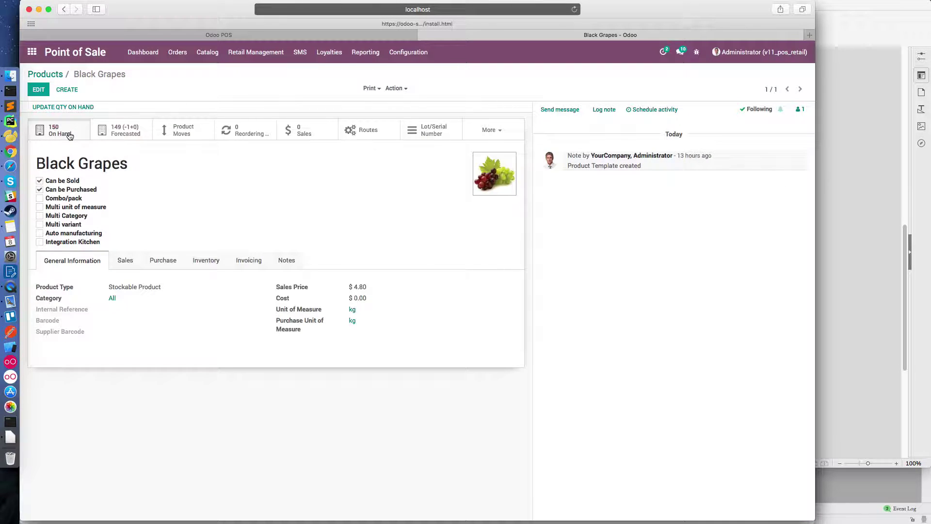
pyautogui.click(70, 135)
pyautogui.click(100, 73)
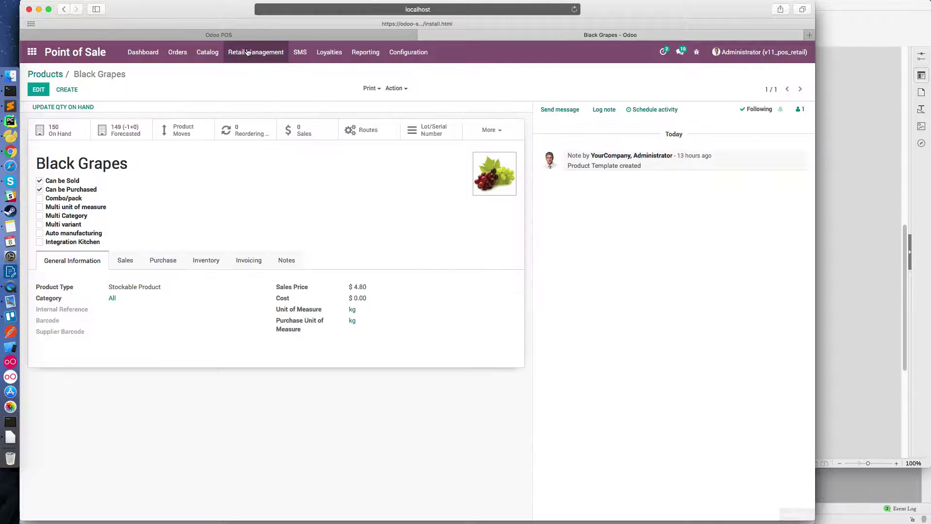
pyautogui.hotkey('ctrl', 'Tab')
# - Add the note '> I will tracking Delivery Order of combo' to the Writer notes
pyautogui.press('super+Tab')
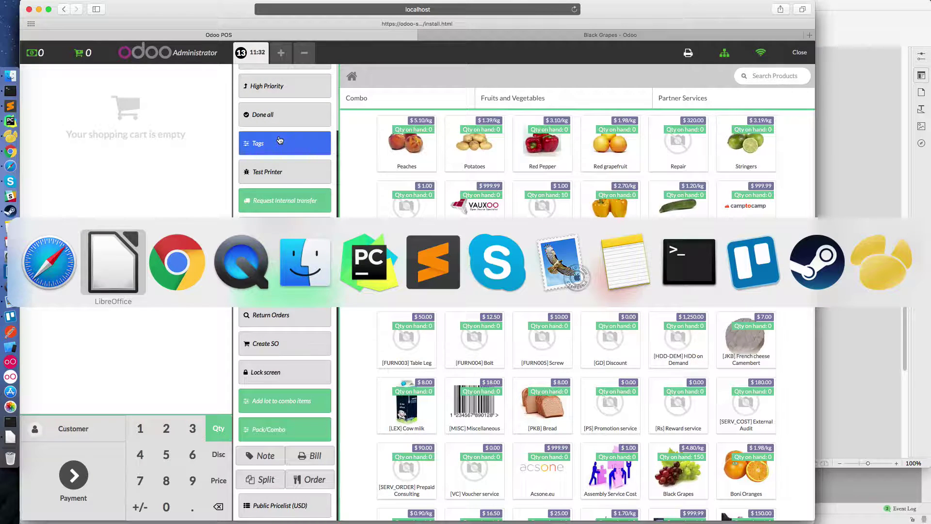
pyautogui.write('> I will track')
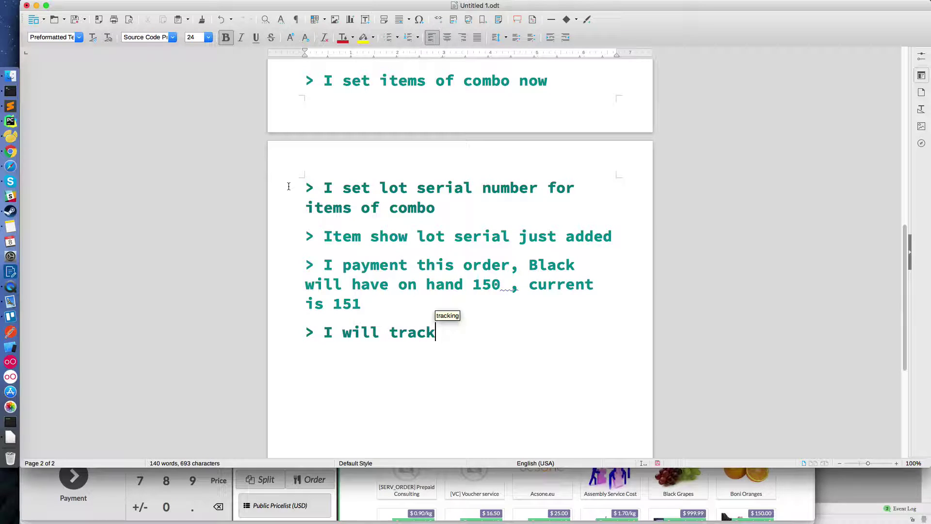
pyautogui.press('Return')
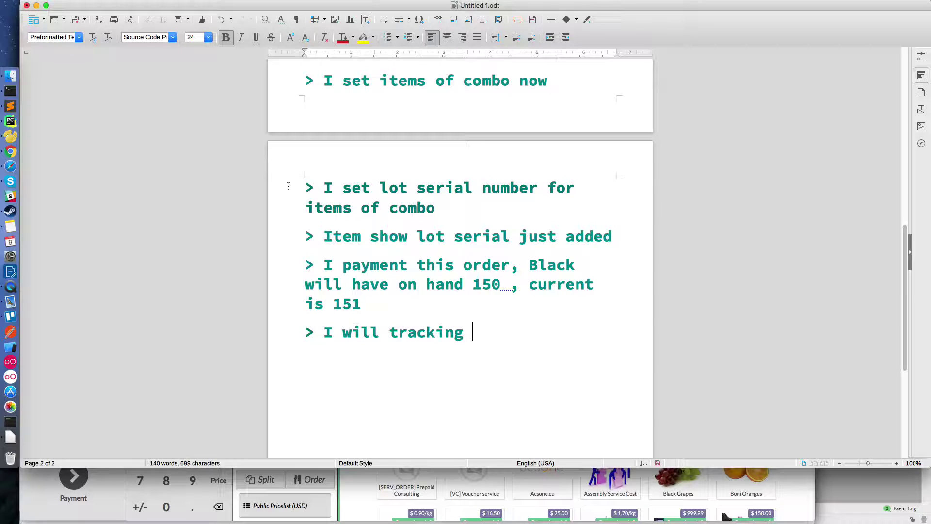
pyautogui.write('Delivery')
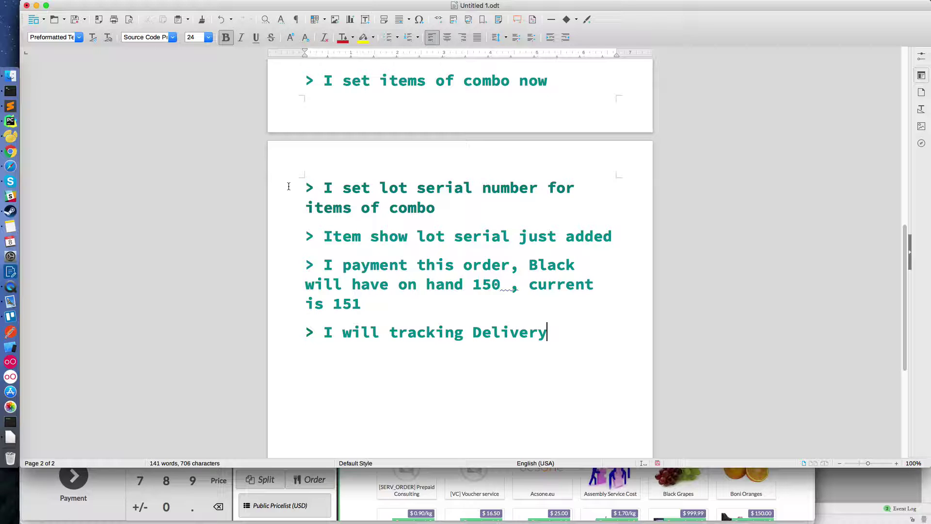
pyautogui.write(' Order of ')
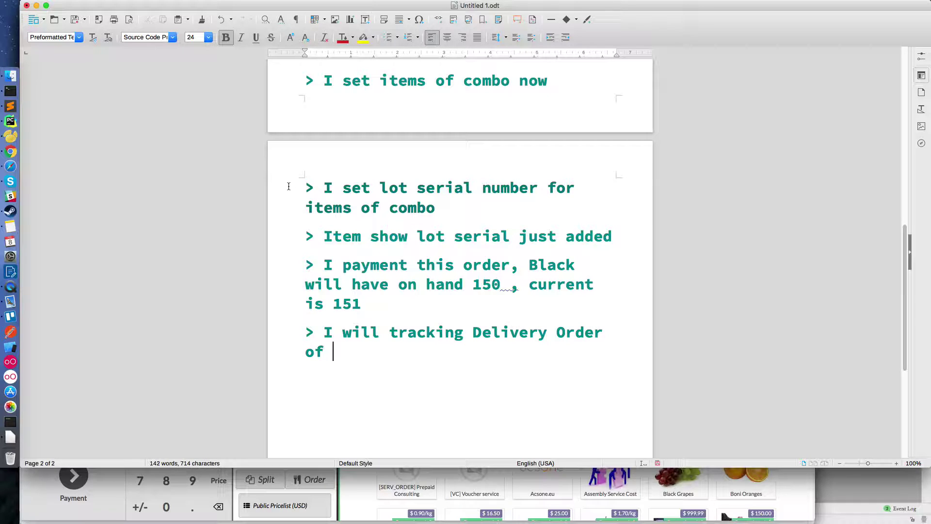
pyautogui.write('combo')
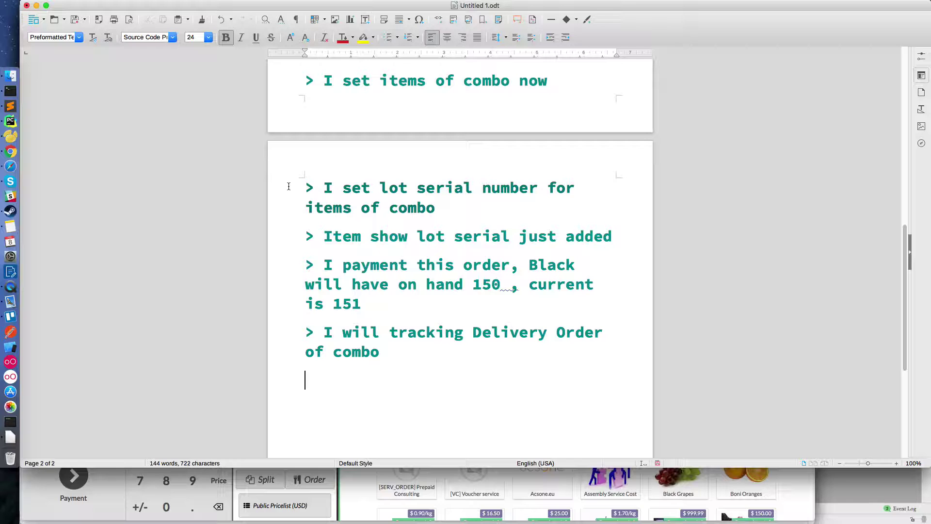
pyautogui.write('W')
pyautogui.press('BackSpace')
pyautogui.press('super+Tab')
# - Open POS order Main/0013 and inspect its picking POS00015 under Extra Info
pyautogui.click(482, 37)
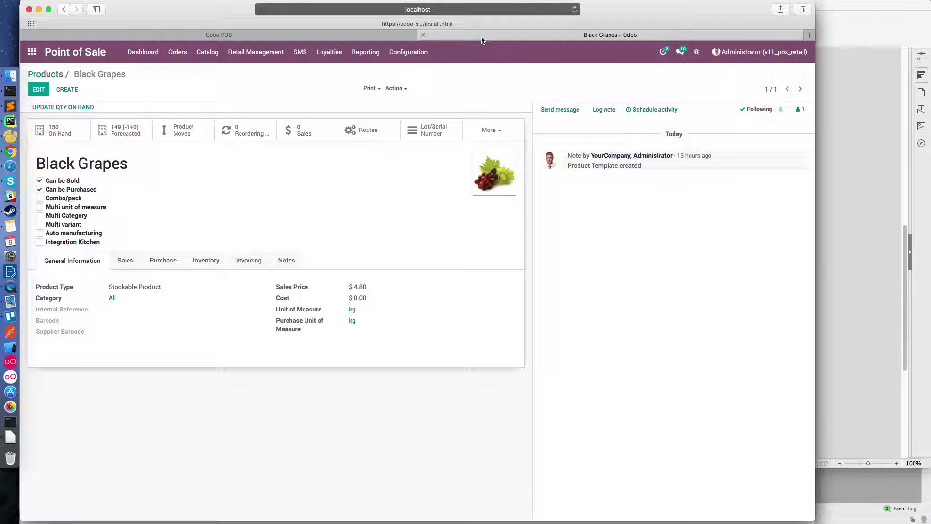
pyautogui.click(178, 52)
pyautogui.click(178, 73)
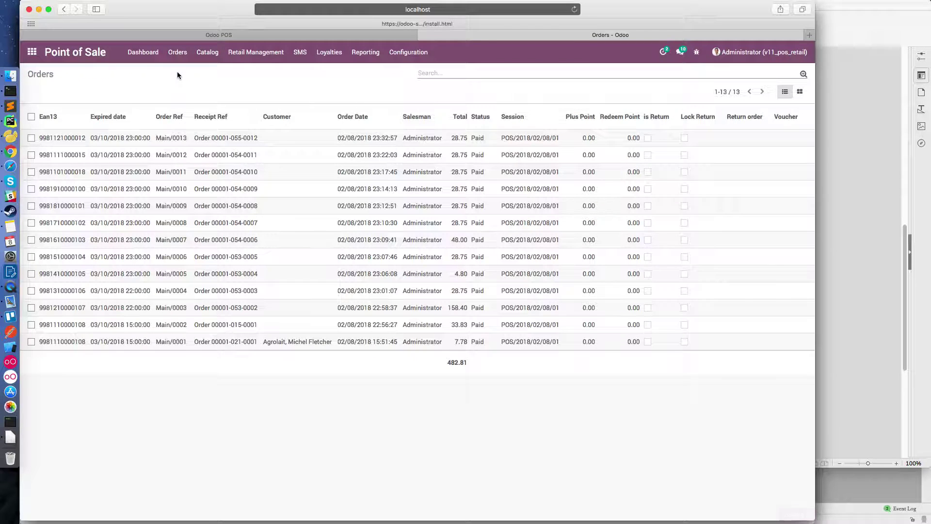
pyautogui.click(176, 140)
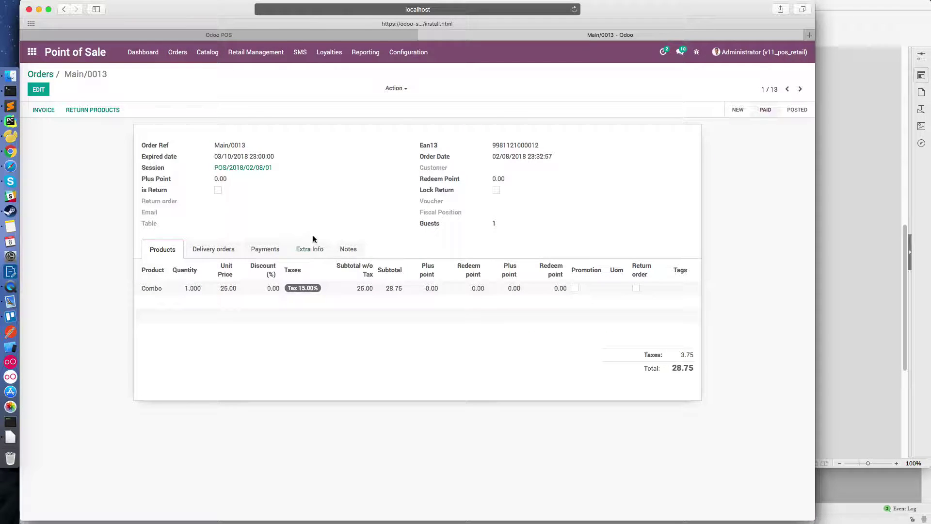
pyautogui.click(310, 250)
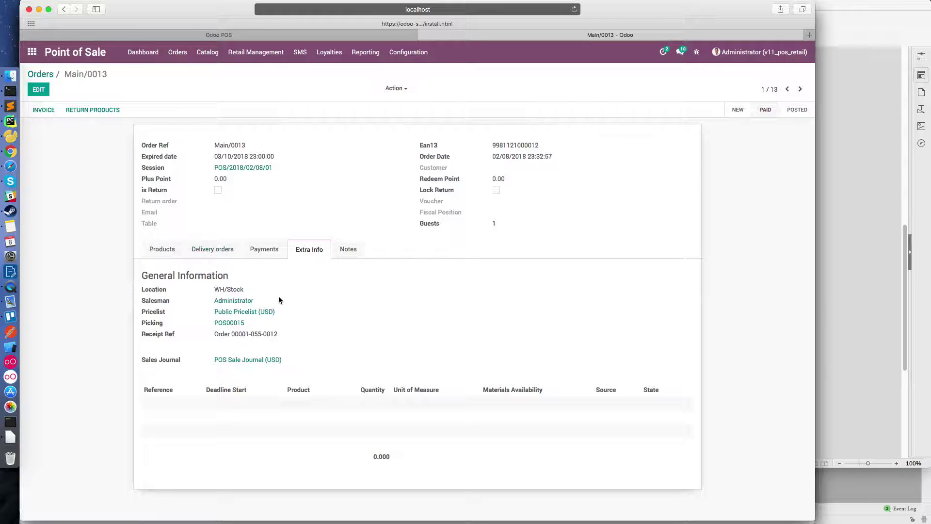
pyautogui.click(236, 323)
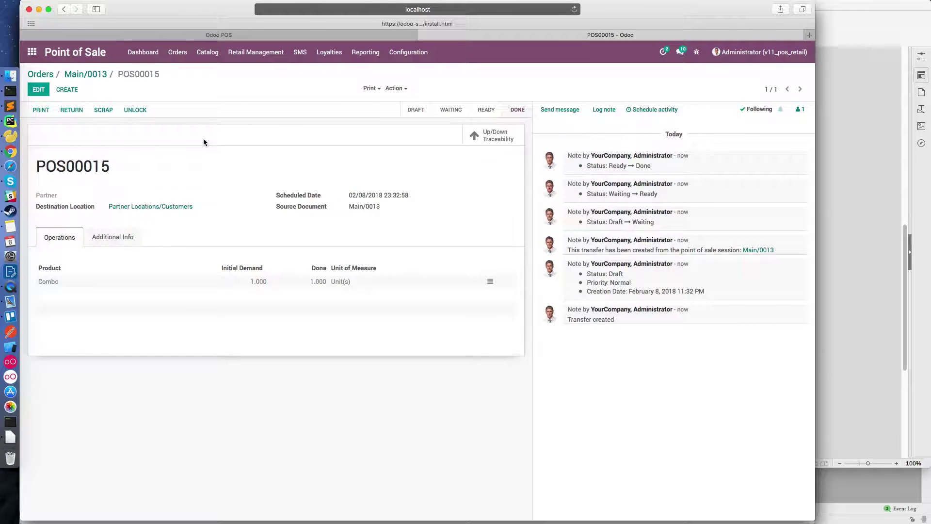
pyautogui.click(95, 74)
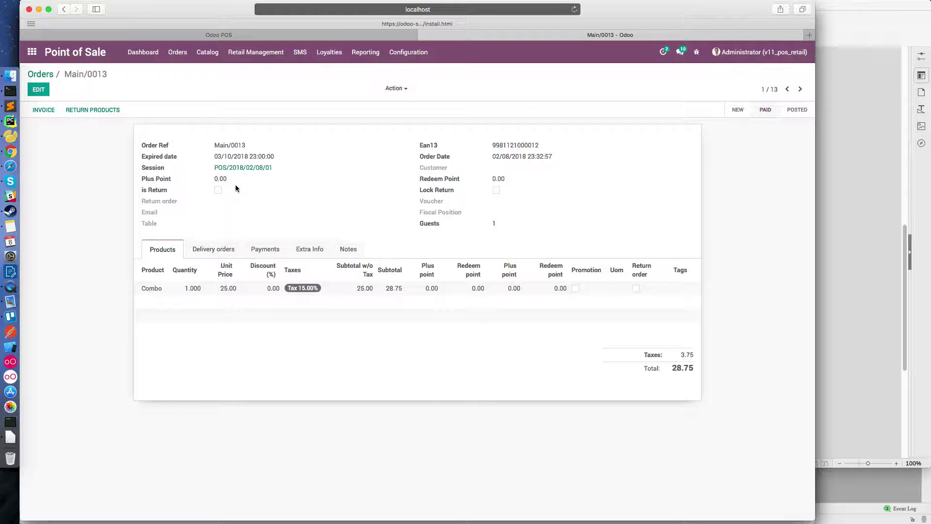
# - Open the Main/0013/Combo delivery order from the order's Delivery orders tab
pyautogui.click(216, 250)
pyautogui.click(269, 310)
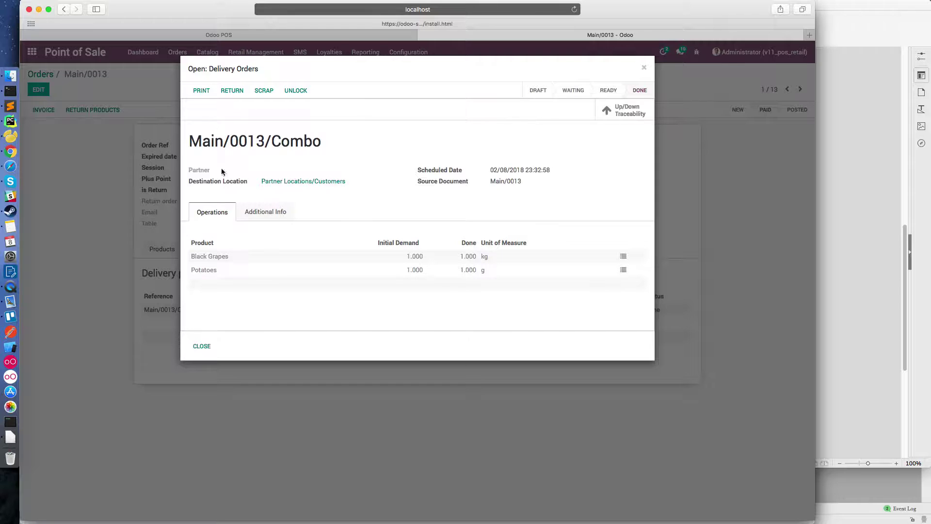
pyautogui.moveTo(327, 142); pyautogui.dragTo(192, 140)
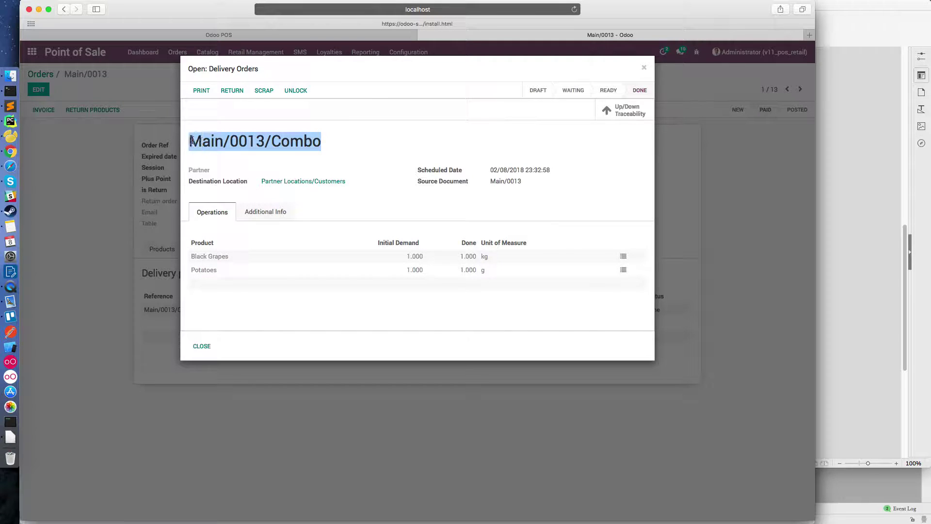
pyautogui.press('super+Tab')
# - Write 'We're can see have 2 picking' and list item 1 'picking process Combo'
pyautogui.write("We're can ")
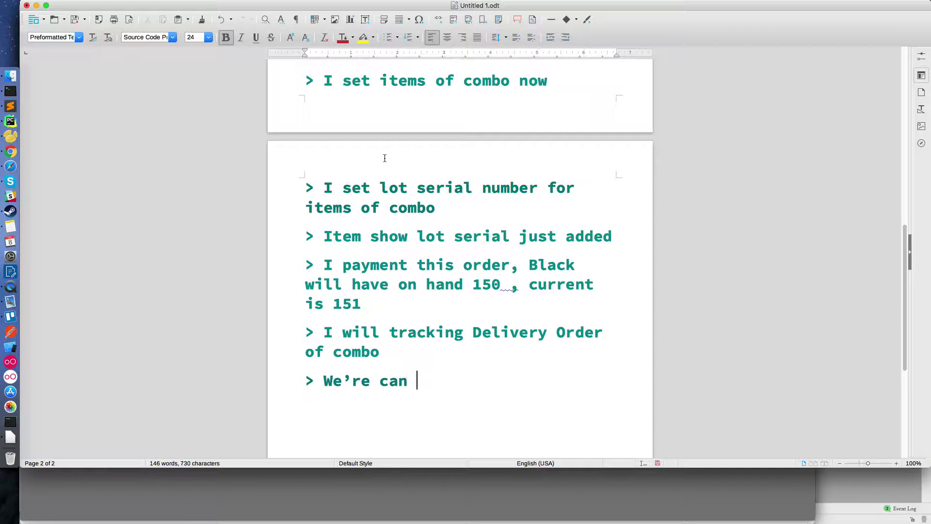
pyautogui.write('see have 2')
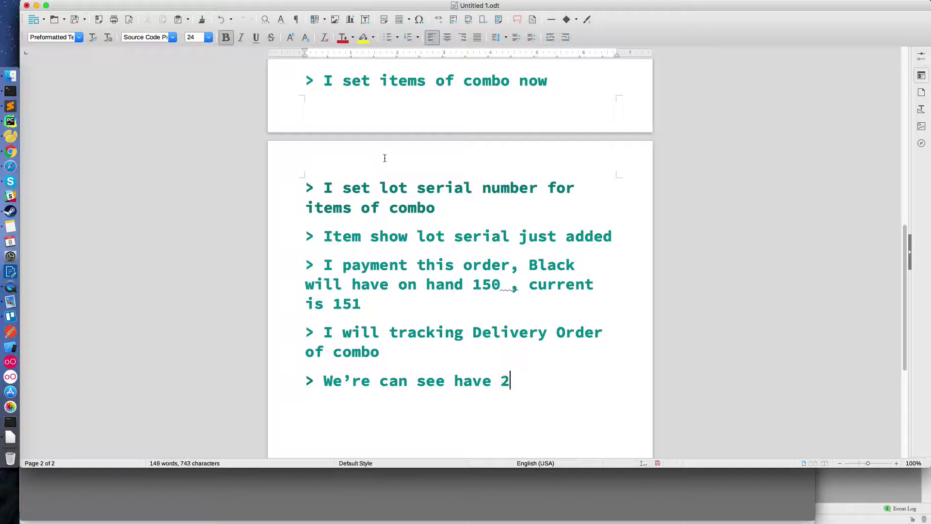
pyautogui.write(' picking')
pyautogui.press('Return')
pyautogui.write('2 ')
pyautogui.write('p')
pyautogui.press('BackSpace')
pyautogui.write('picking process')
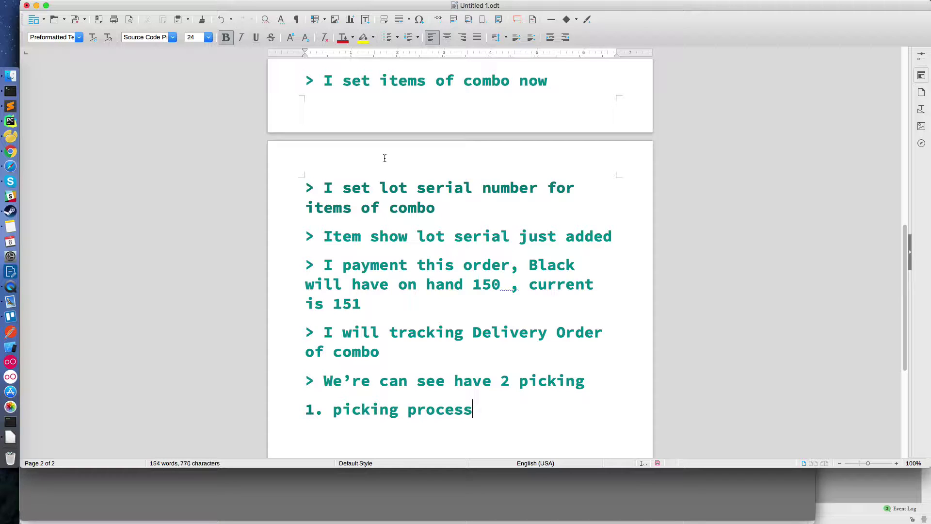
pyautogui.write(' Combo')
# - Add item 2 'picking process 2 items of combo with serial number LOT'
pyautogui.press('Return')
pyautogui.write('2. 1')
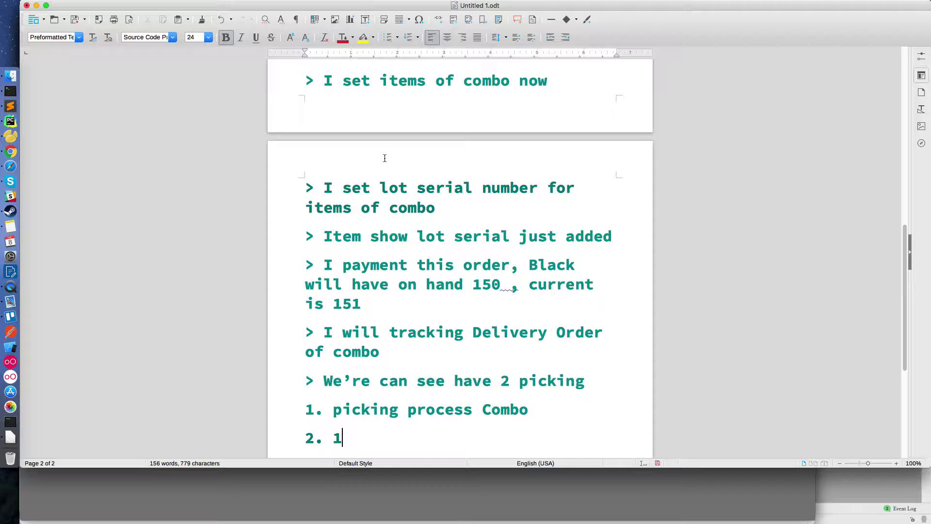
pyautogui.press('BackSpace')
pyautogui.write('picking')
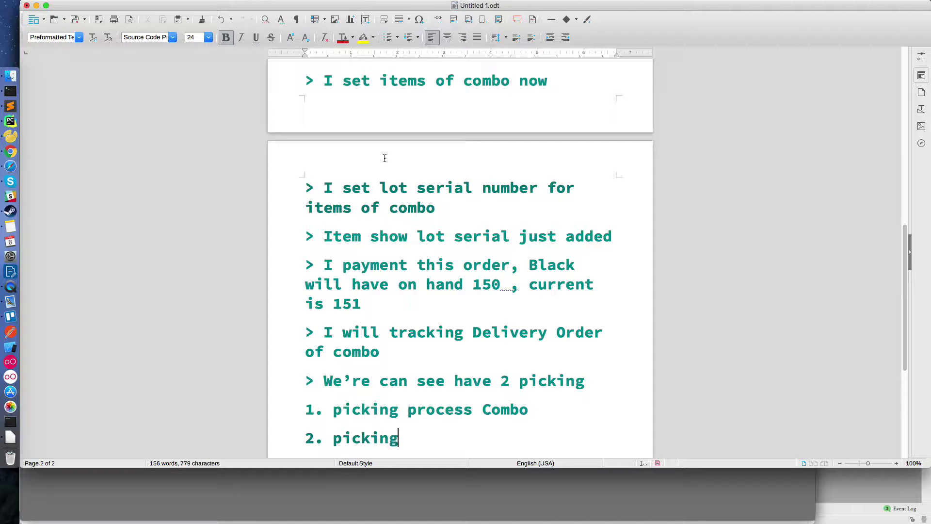
pyautogui.write(' process 2')
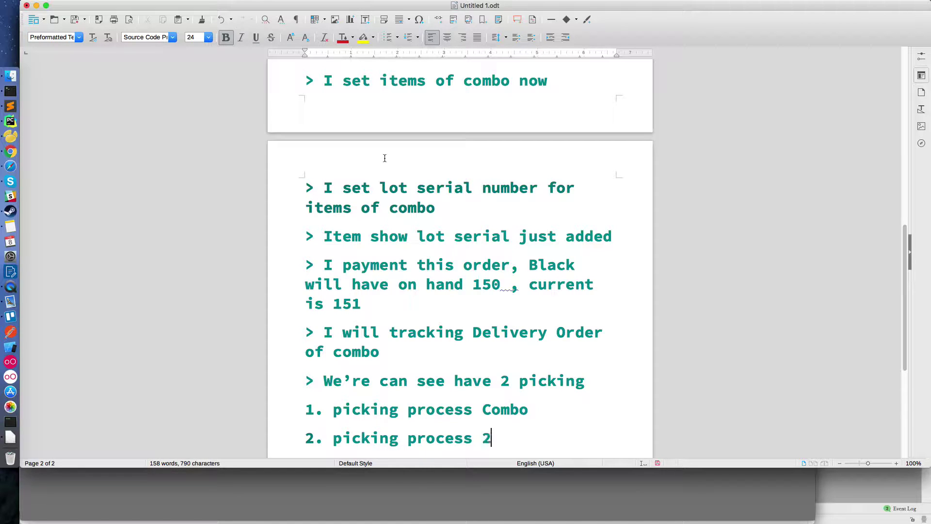
pyautogui.write(' items of c')
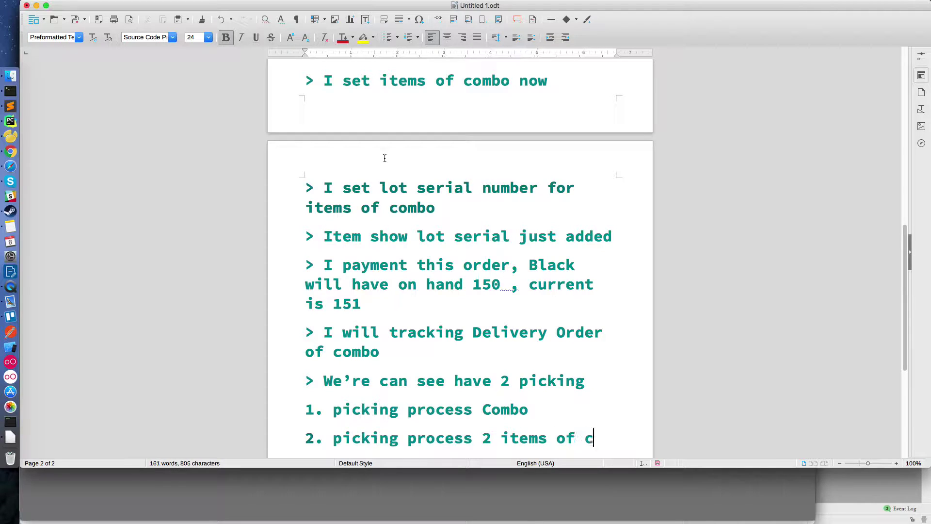
pyautogui.write('ombo with s')
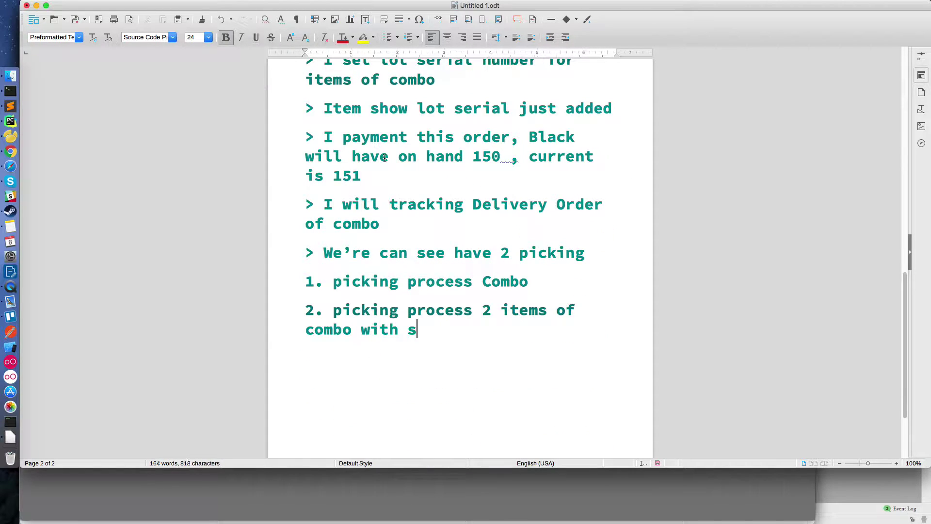
pyautogui.write('erial number')
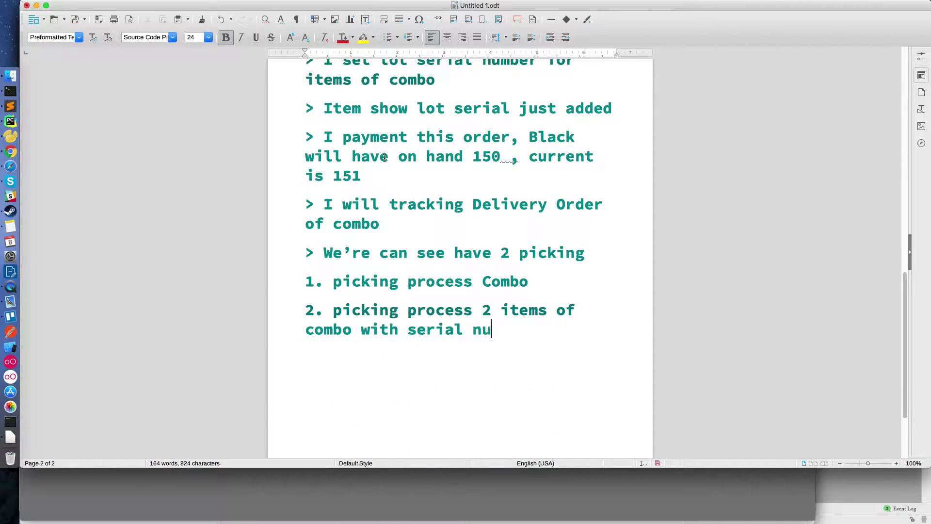
pyautogui.write(' LOT')
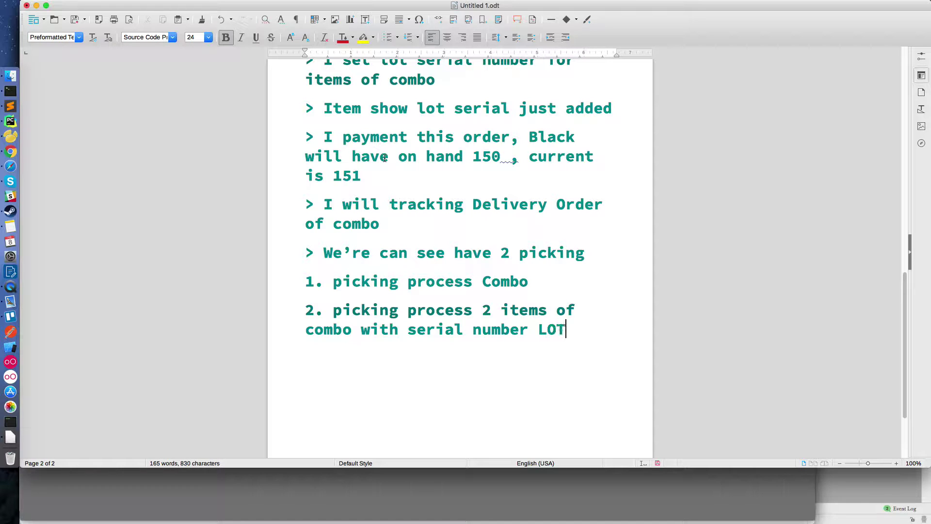
pyautogui.press('super+Tab')
# - Inspect the Black Grapes move's lot 0000003 details in the Main/0013/Combo delivery
pyautogui.click(260, 143)
pyautogui.press('Escape')
pyautogui.click(244, 309)
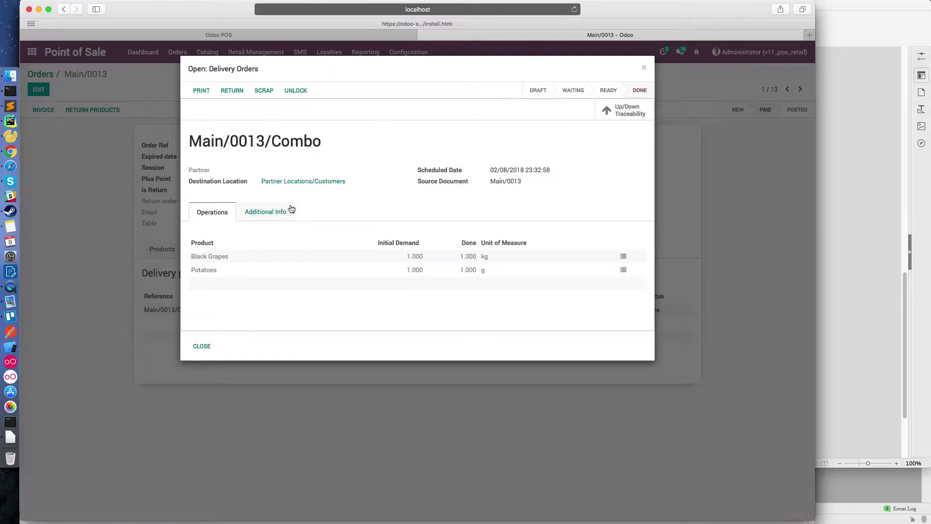
pyautogui.moveTo(322, 142); pyautogui.dragTo(194, 141)
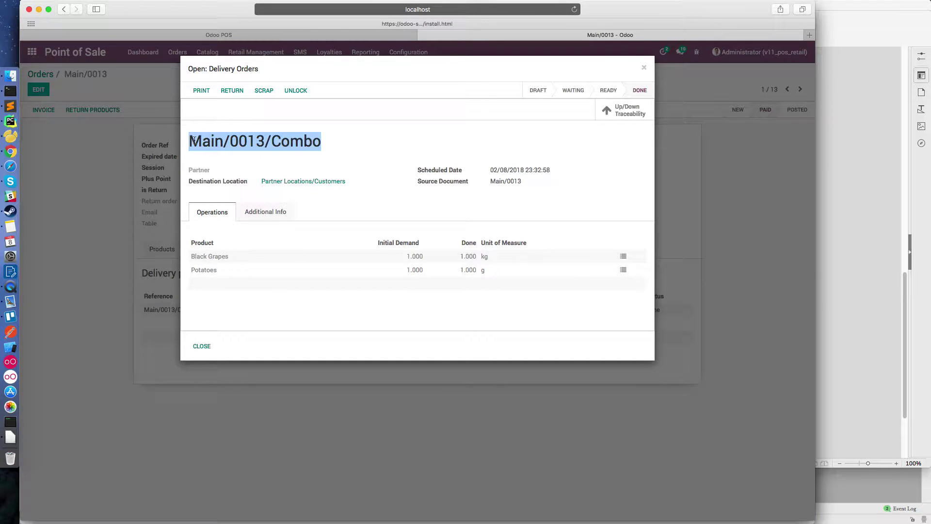
pyautogui.click(623, 257)
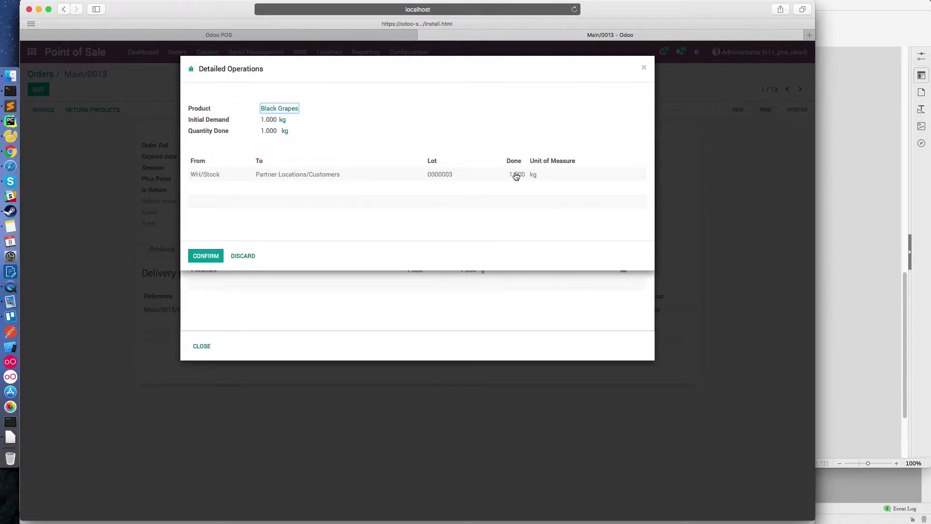
pyautogui.moveTo(516, 176)
pyautogui.click(252, 256)
# - Check the Potatoes stock move, then return to the Orders list
pyautogui.click(246, 271)
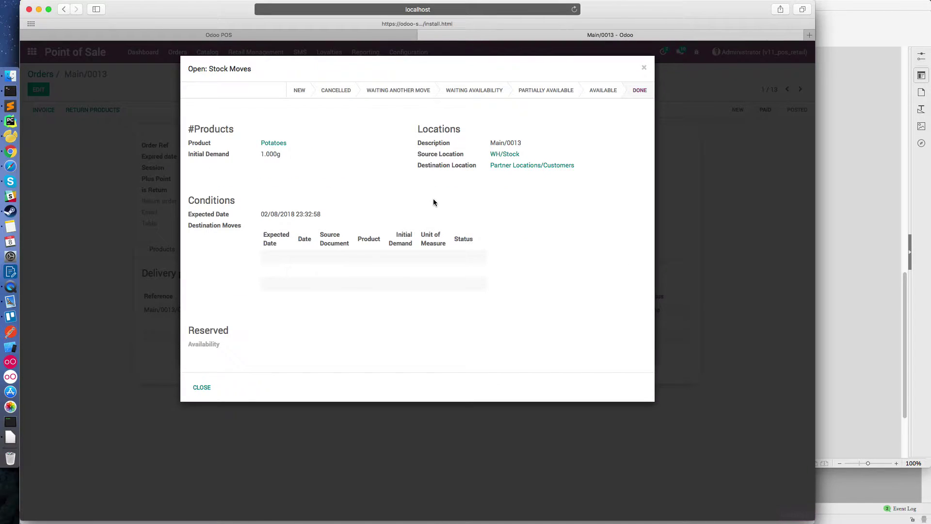
pyautogui.click(199, 387)
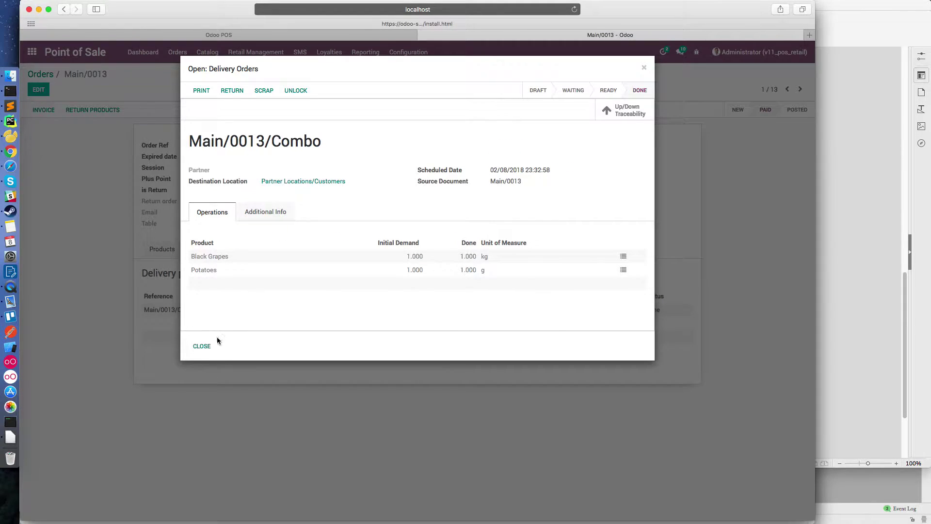
pyautogui.click(203, 345)
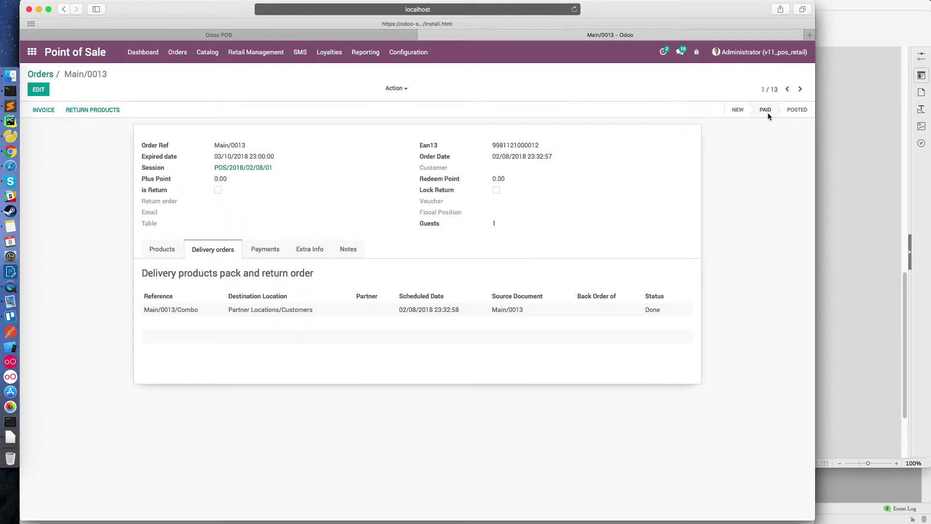
pyautogui.click(314, 314)
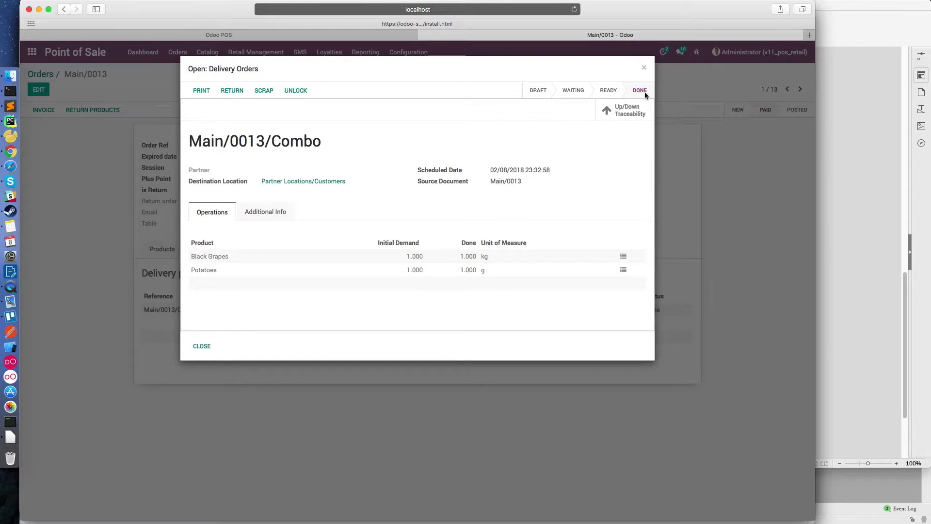
pyautogui.click(646, 69)
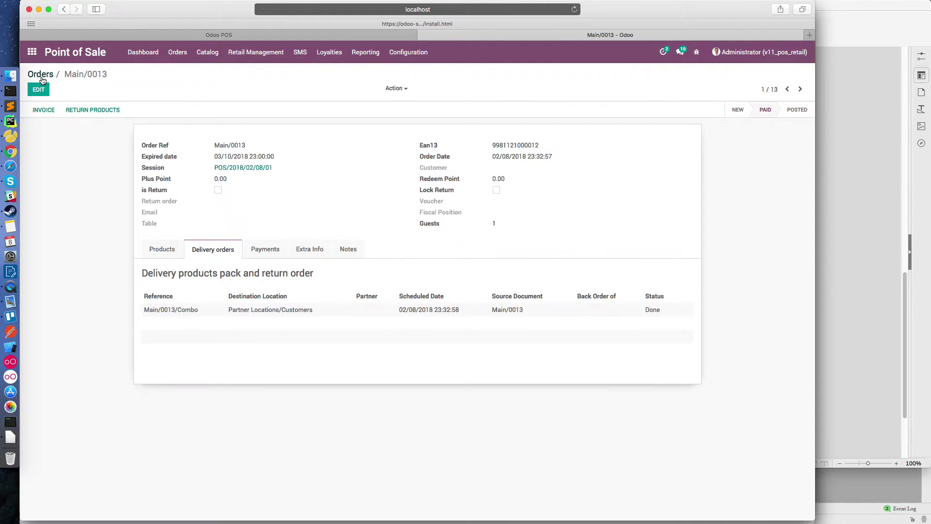
pyautogui.click(41, 76)
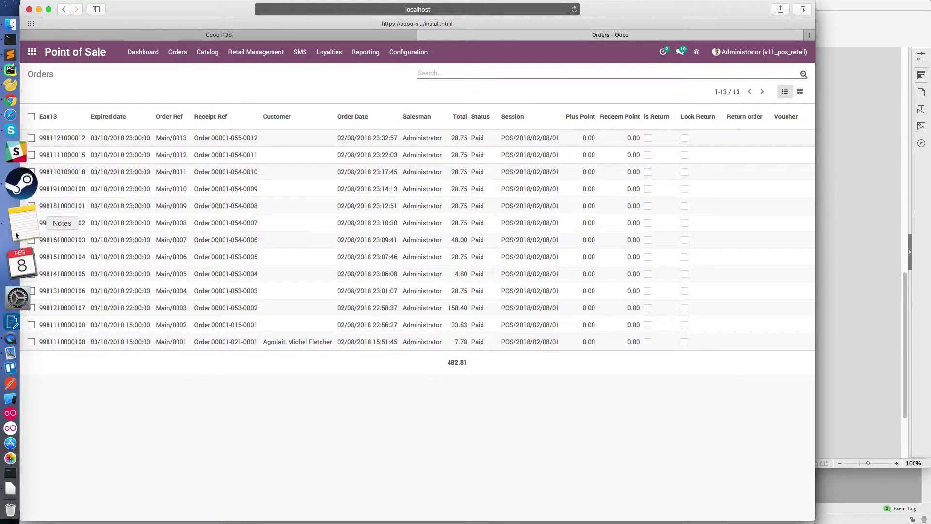
# - End the notes with 'Thanks for watching video' and a TL TECHNOLOGY signature with contact e-mail
pyautogui.click(19, 439)
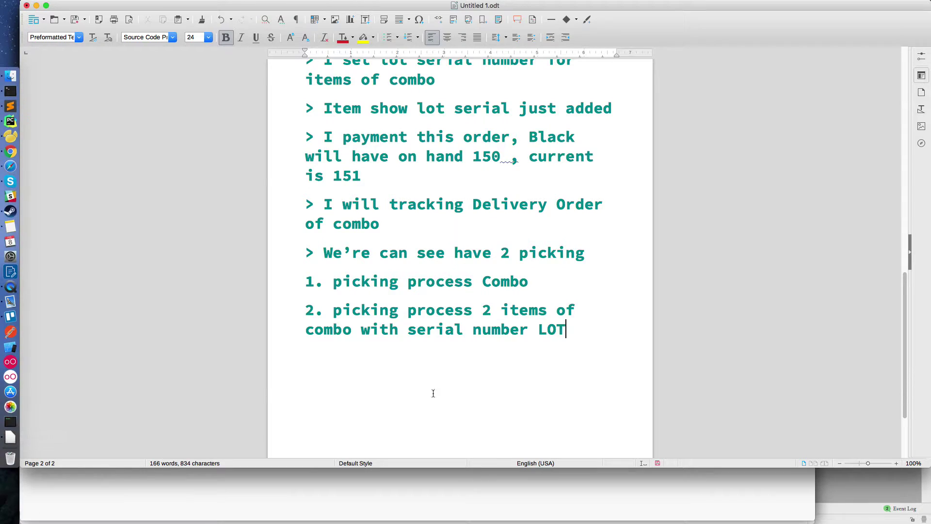
pyautogui.write('Thanks')
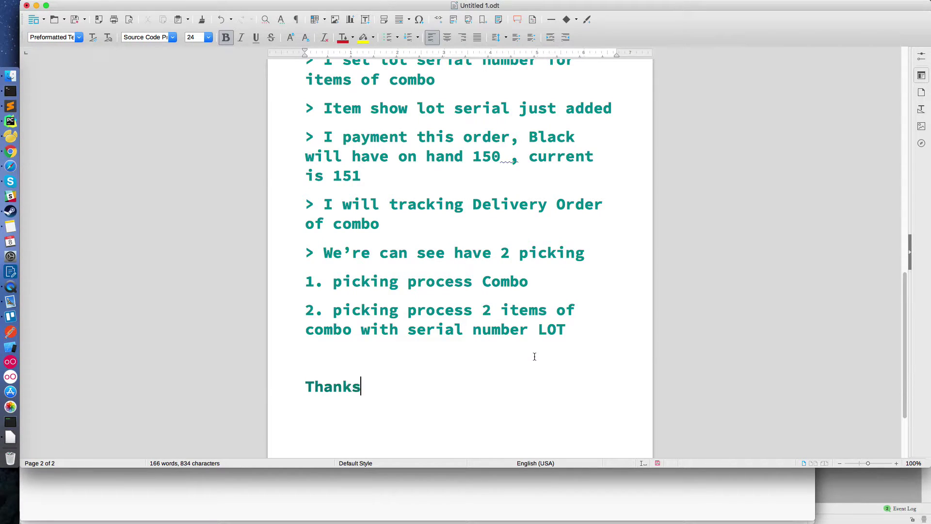
pyautogui.write(' for watrching video')
pyautogui.press('Return')
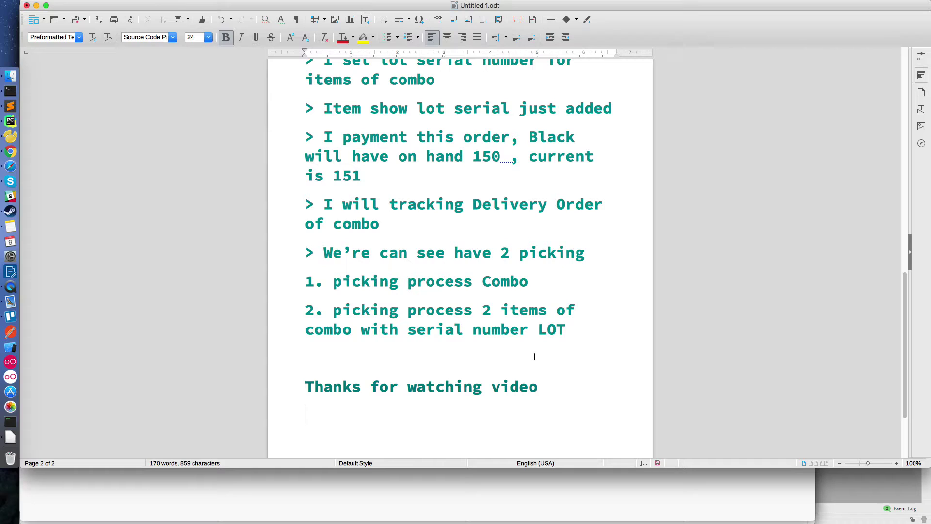
pyautogui.write('TL TECHNOLOGY ')
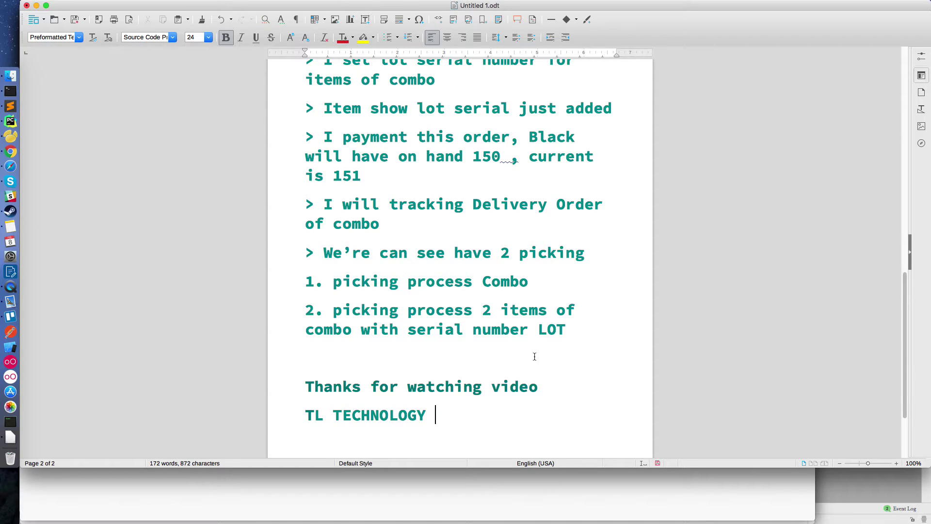
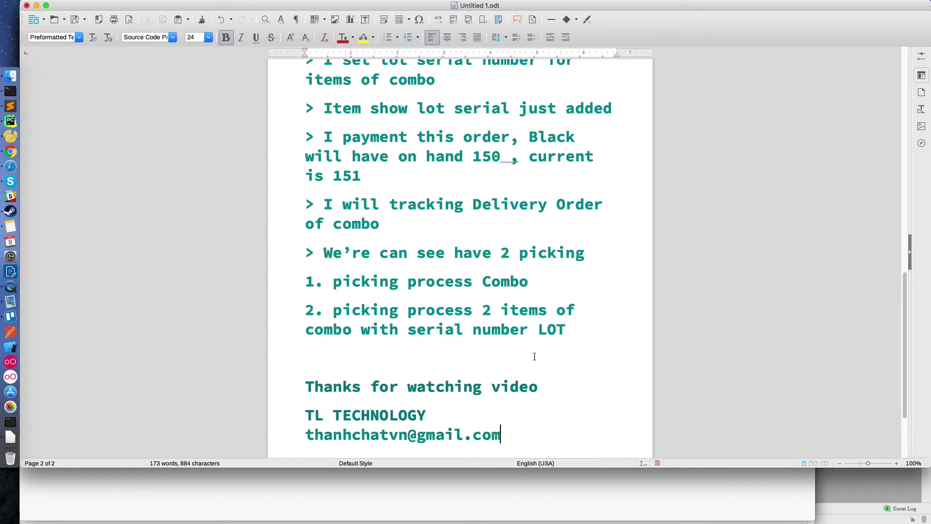
pyautogui.press('Return')
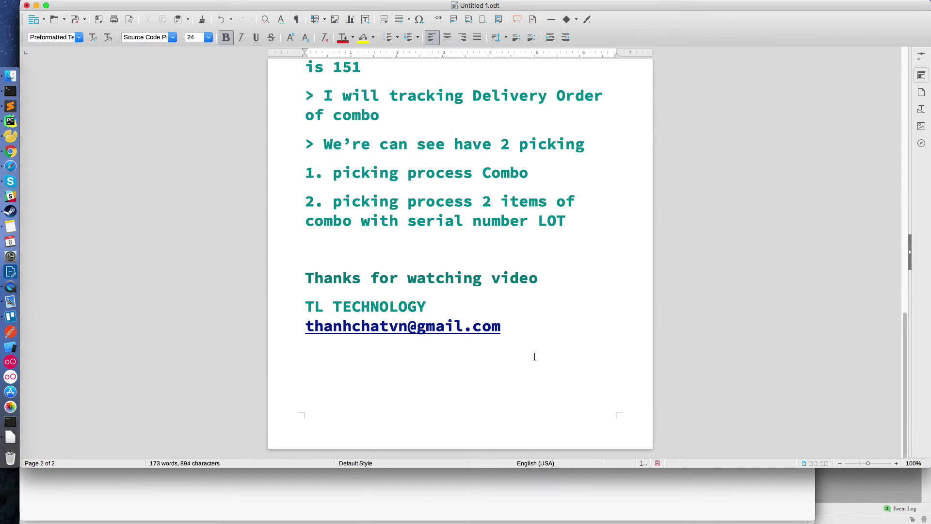
pyautogui.moveTo(532, 343); pyautogui.dragTo(307, 306)
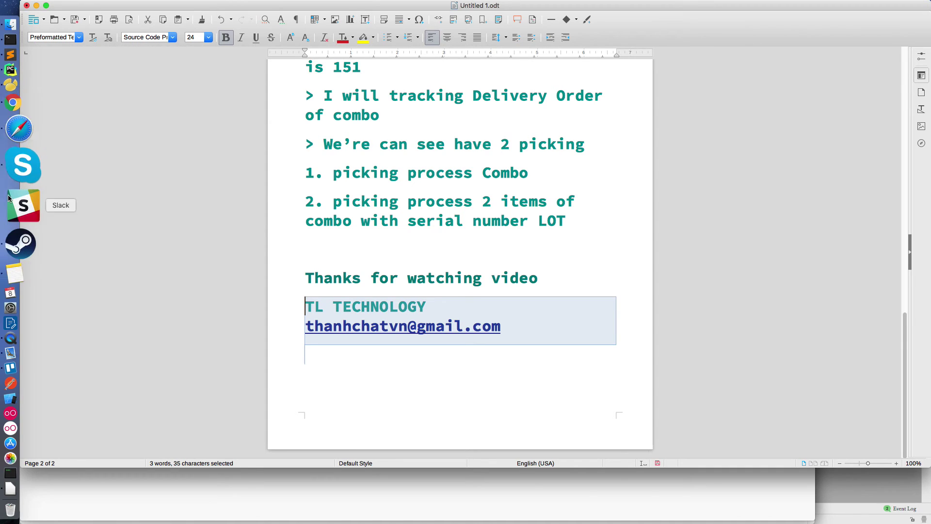
pyautogui.rightClick(17, 278)
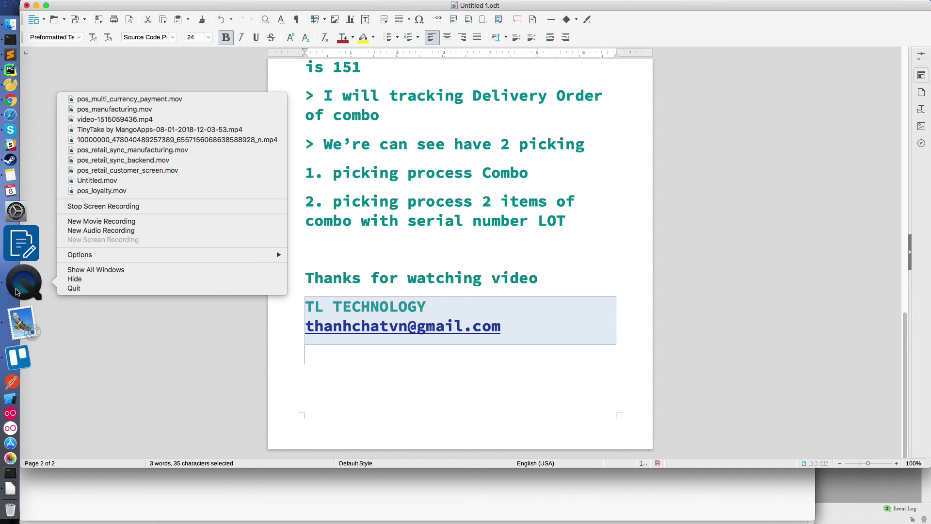